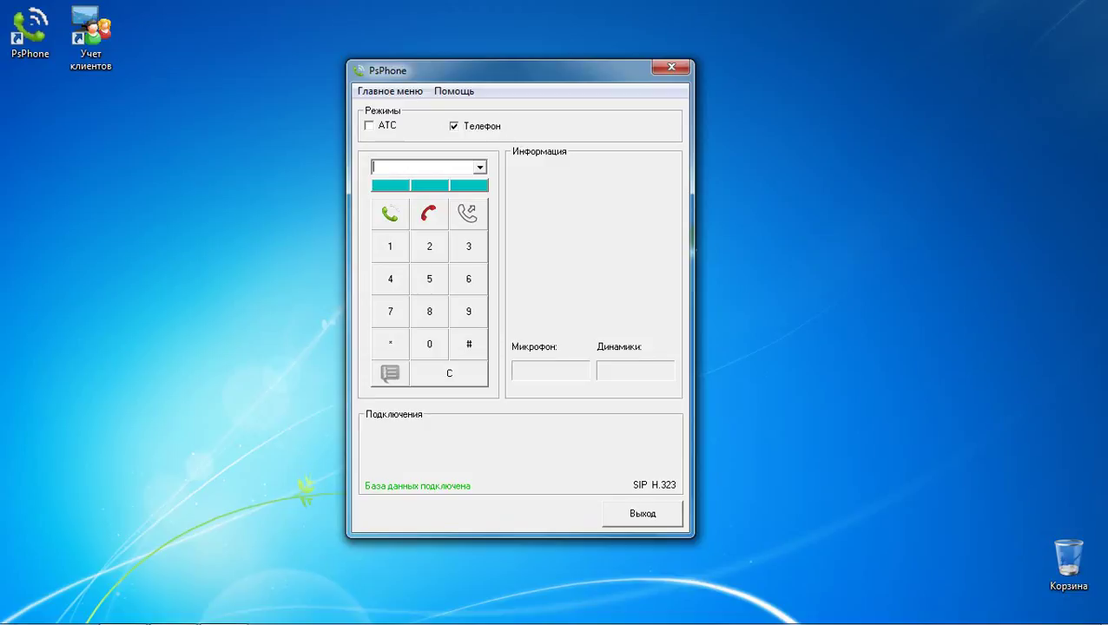
Step: Open PsPhone's settings from the main menu and begin adding a new connection
click(371, 92)
click(386, 109)
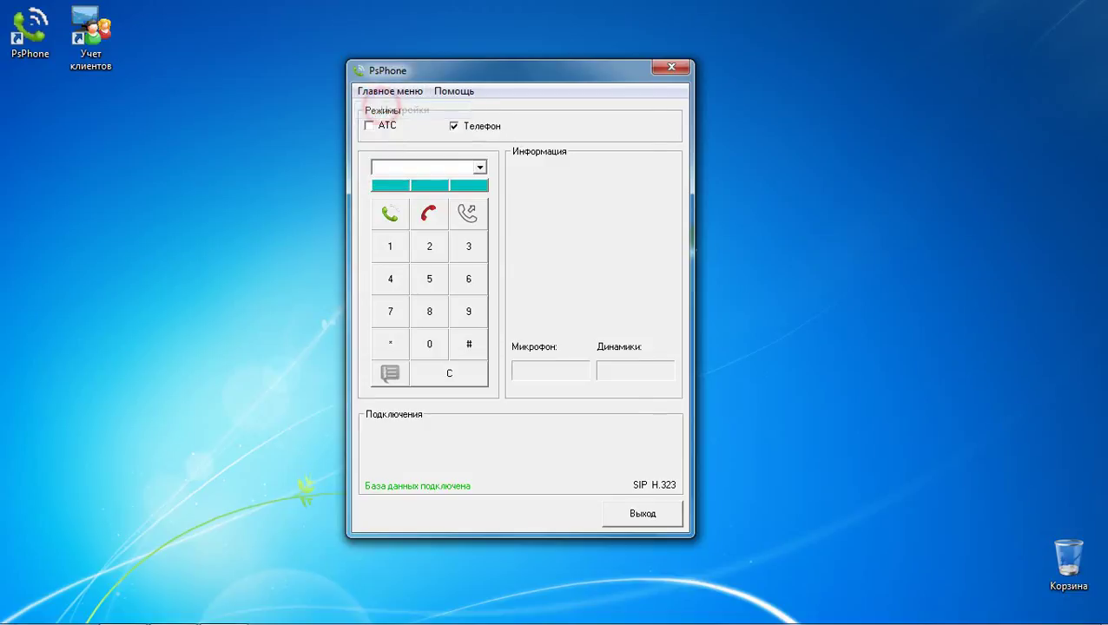
click(610, 319)
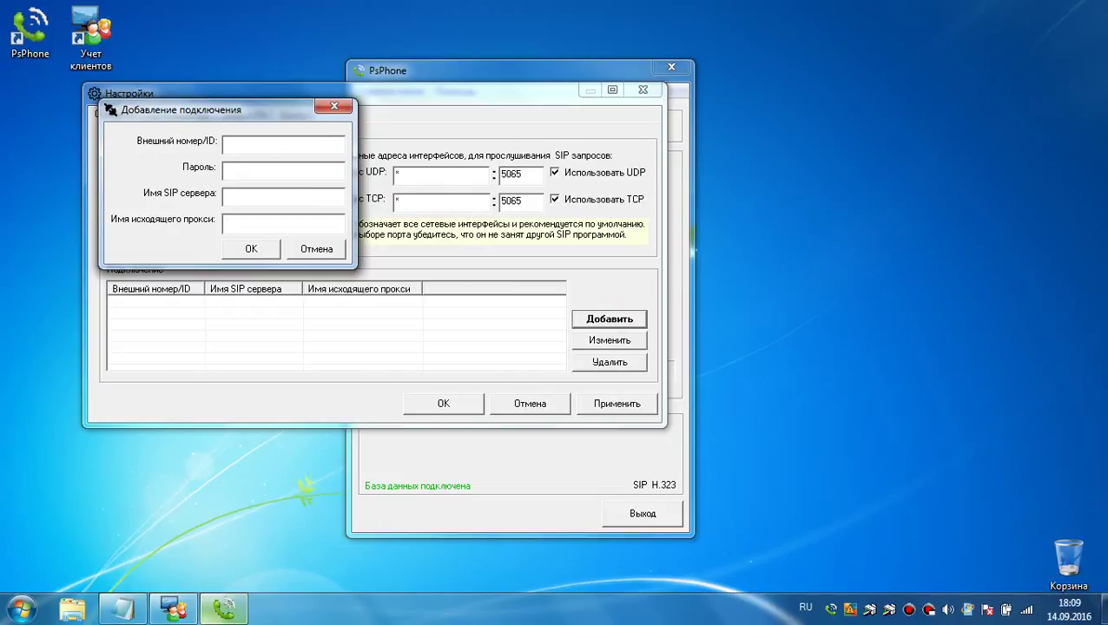
Step: Paste the account ID and SIP server sip.telphin.com:5068 from the notes into the connection form
click(124, 607)
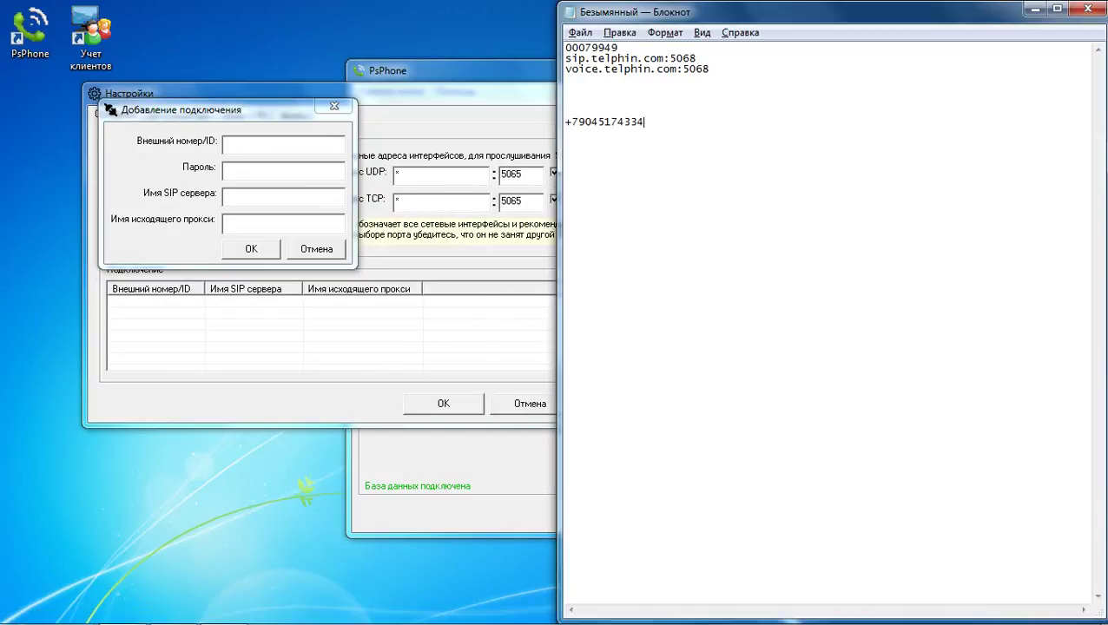
double_click(623, 48)
key(ctrl+c)
click(266, 137)
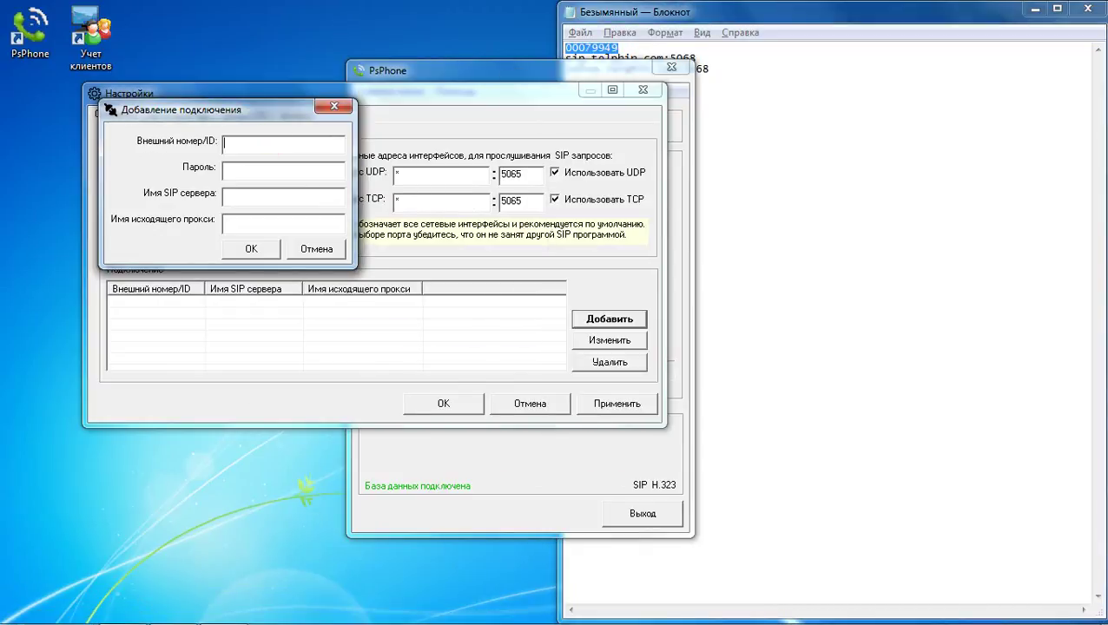
key(ctrl+v)
click(762, 82)
drag(762, 82, 616, 49)
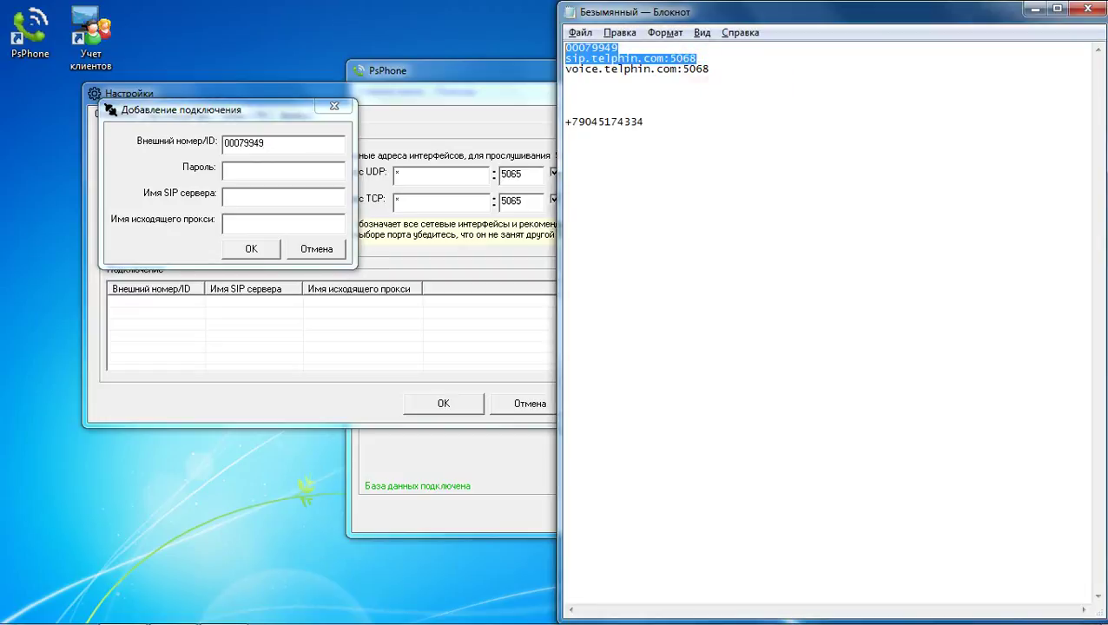
click(805, 53)
drag(695, 58, 565, 58)
key(ctrl+c)
click(292, 198)
key(ctrl+v)
Step: Add outgoing proxy voice.telphin.com:5068 and the account password, then save the connection and settings
click(852, 129)
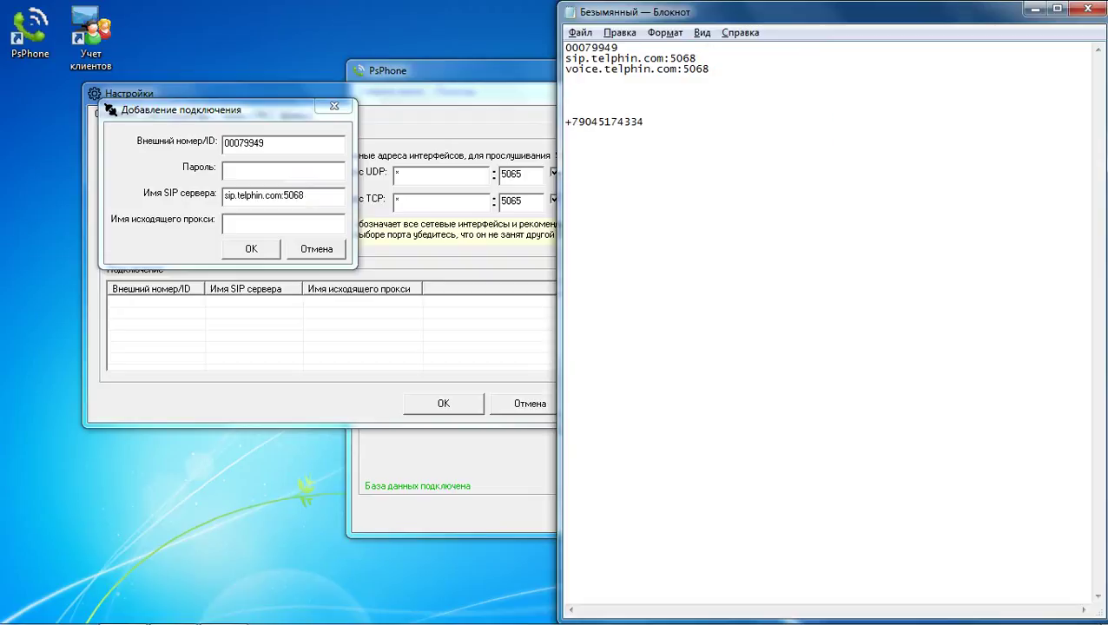
double_click(724, 68)
key(ctrl+c)
click(339, 223)
key(ctrl+v)
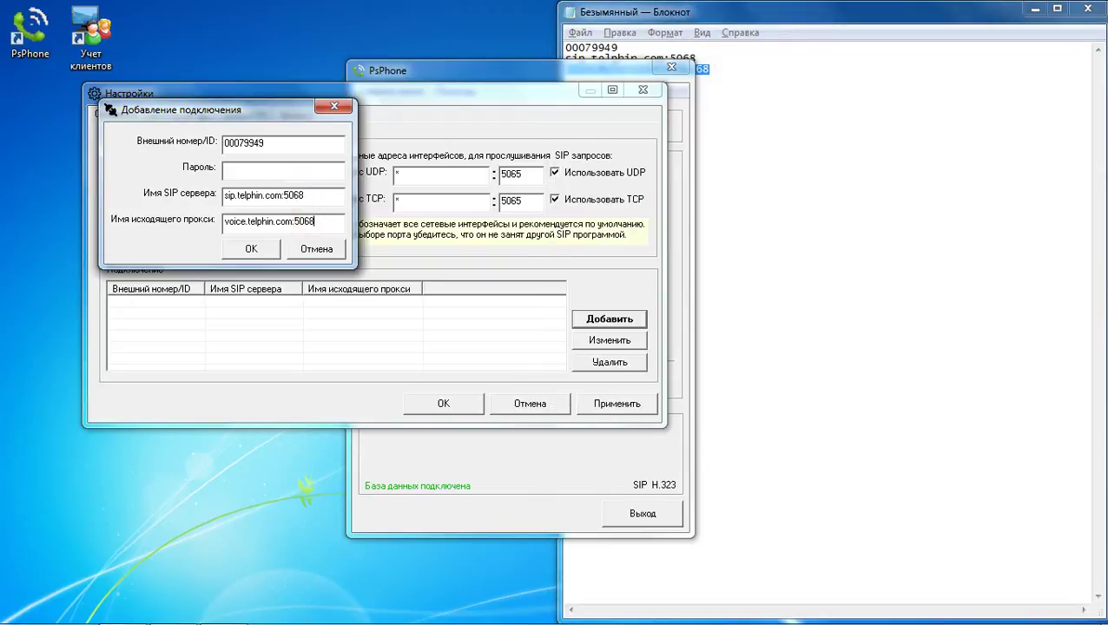
click(284, 172)
text(********)
click(251, 249)
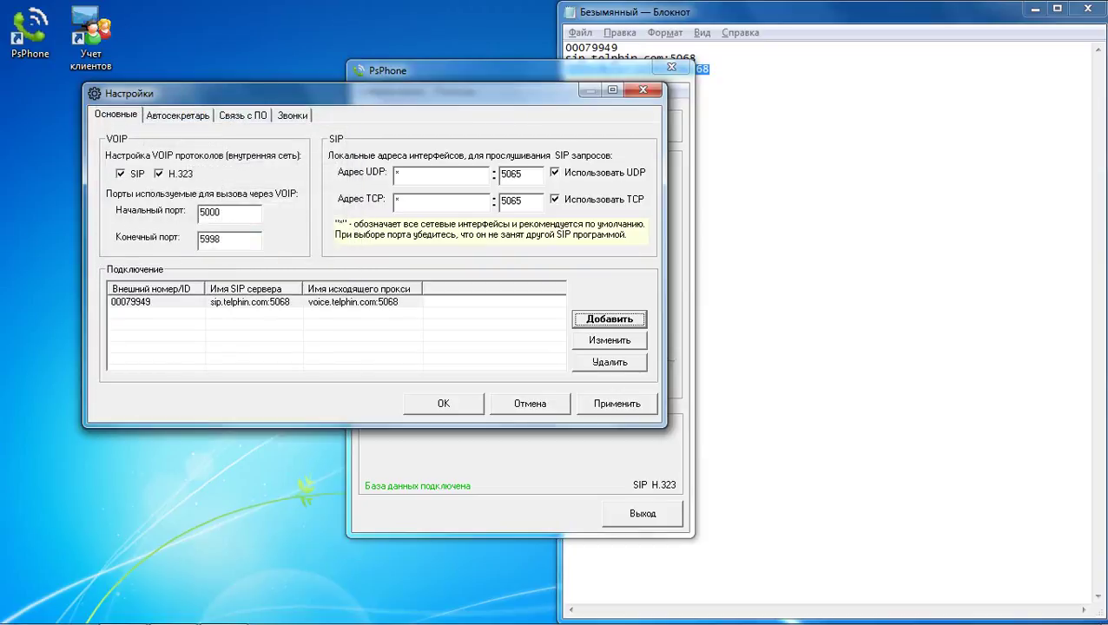
click(443, 403)
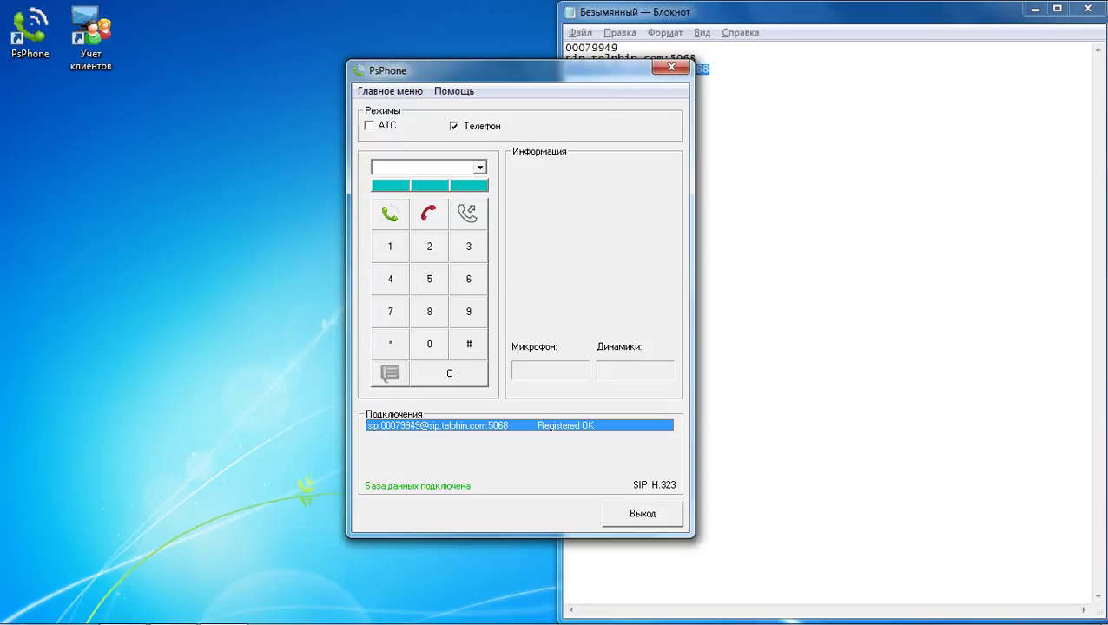
Step: Start a new outgoing call rule under Звонки with line sip.telphin.com:5068
click(373, 90)
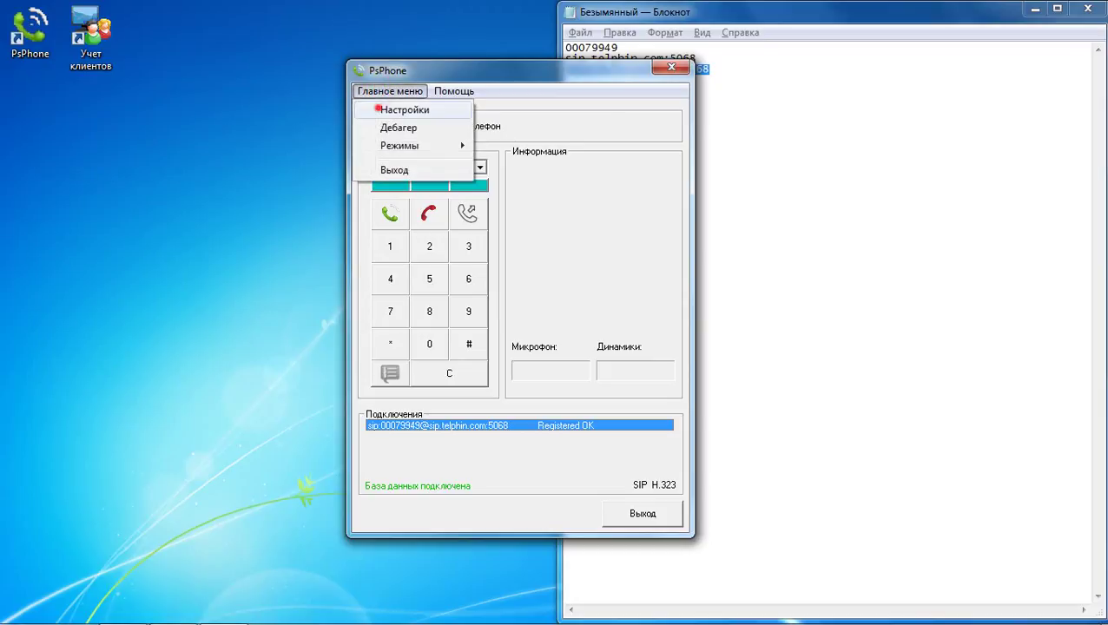
click(371, 109)
click(330, 155)
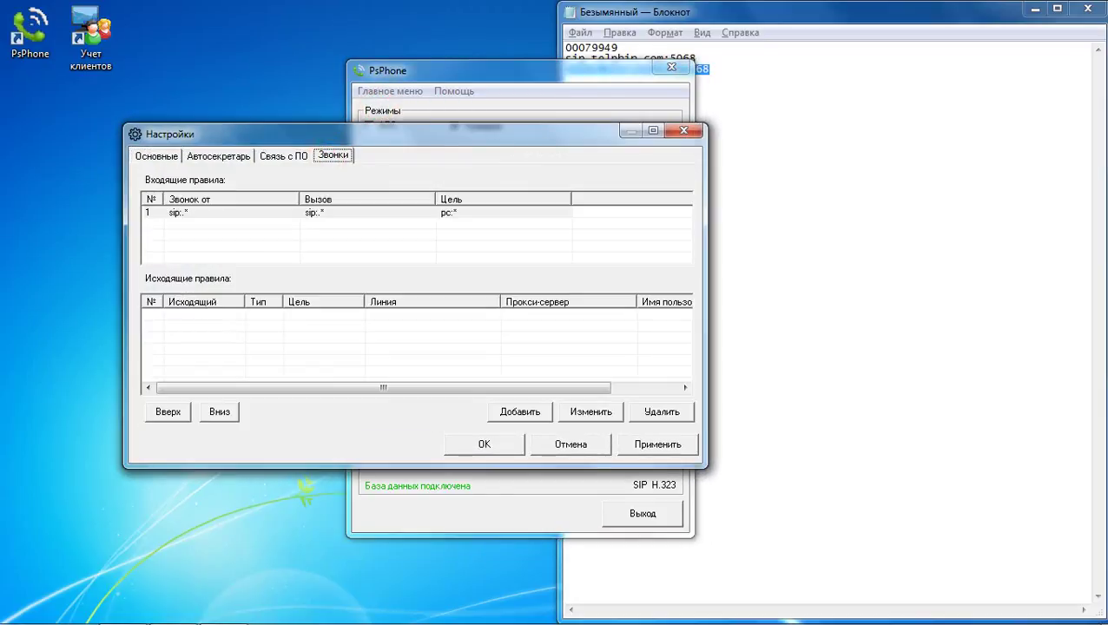
click(519, 412)
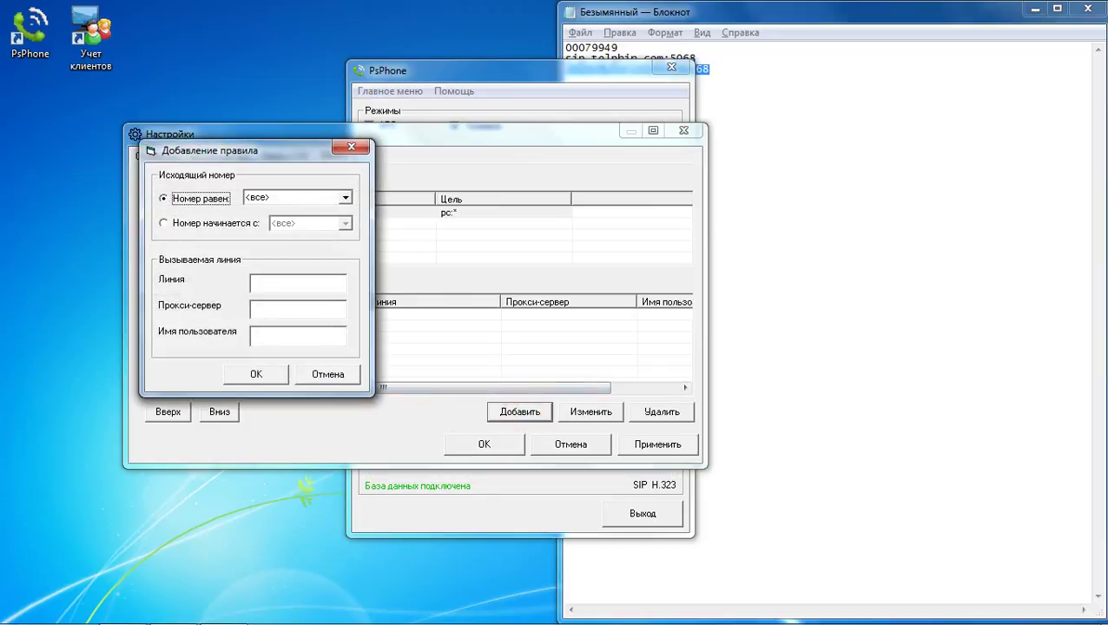
click(299, 281)
click(799, 193)
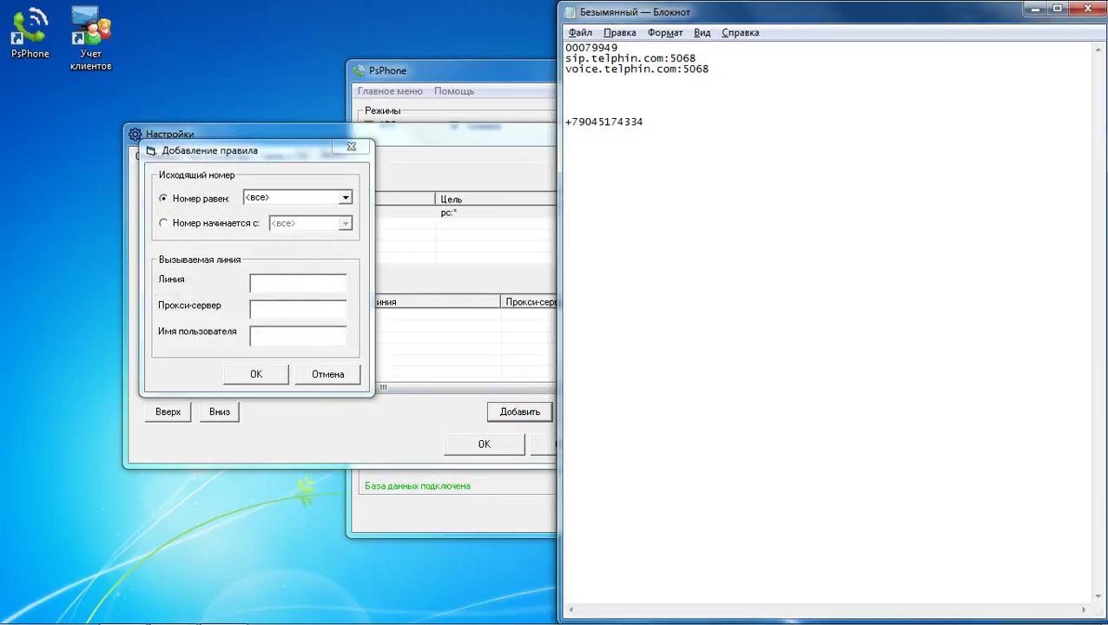
drag(709, 59, 565, 59)
key(ctrl+c)
click(279, 284)
key(ctrl+v)
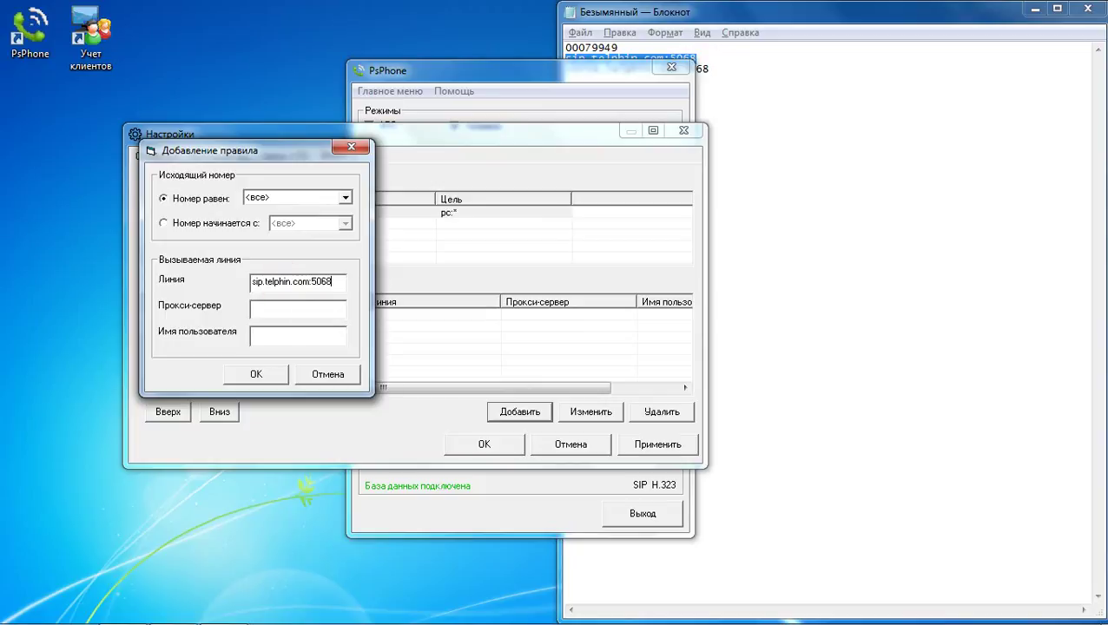
Step: Give the rule proxy voice.telphin.com:5068 and the account ID as user name, then apply and save
click(825, 108)
drag(709, 69, 566, 48)
key(ctrl+c)
click(298, 308)
key(ctrl+v)
click(870, 123)
key(ctrl+c)
click(280, 335)
key(ctrl+v)
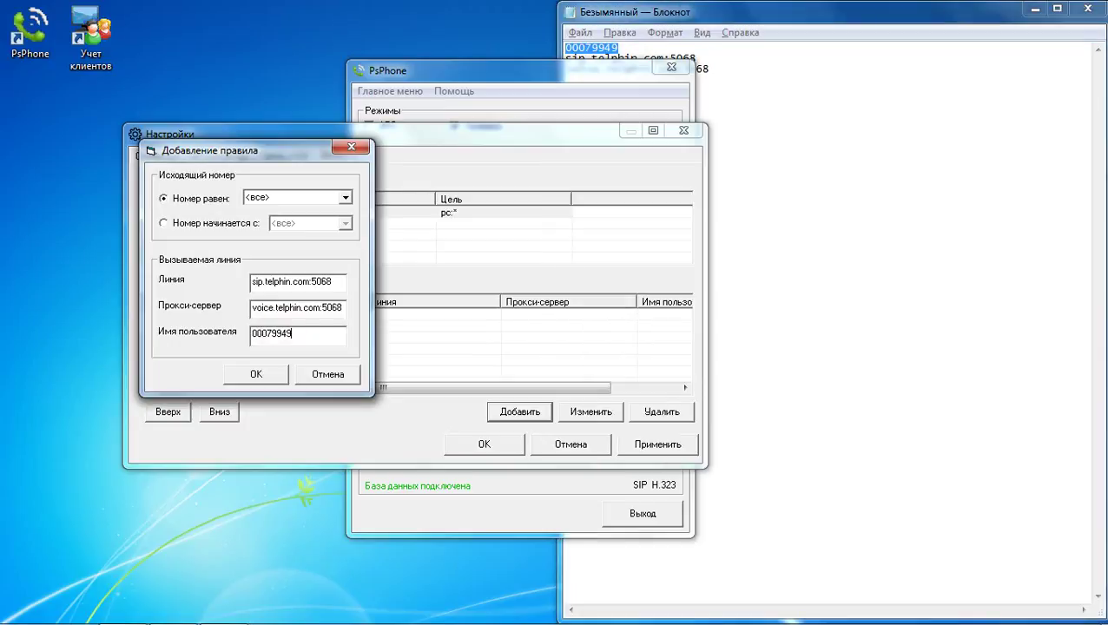
click(257, 373)
click(656, 445)
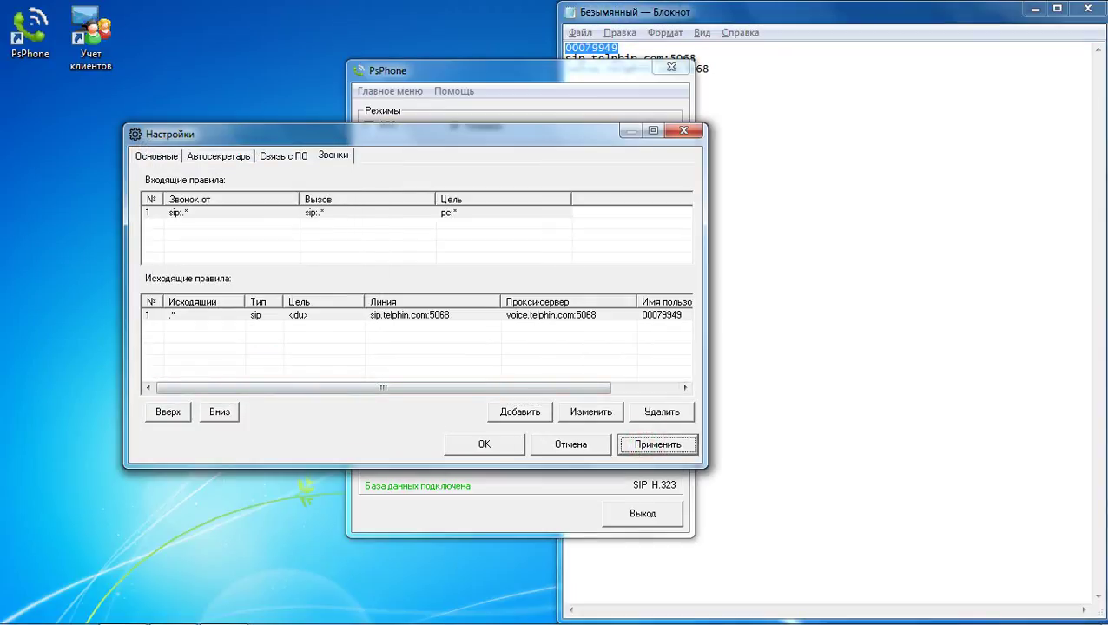
click(500, 445)
Step: Call the mobile number copied from the notes through the PsPhone dialer
click(722, 167)
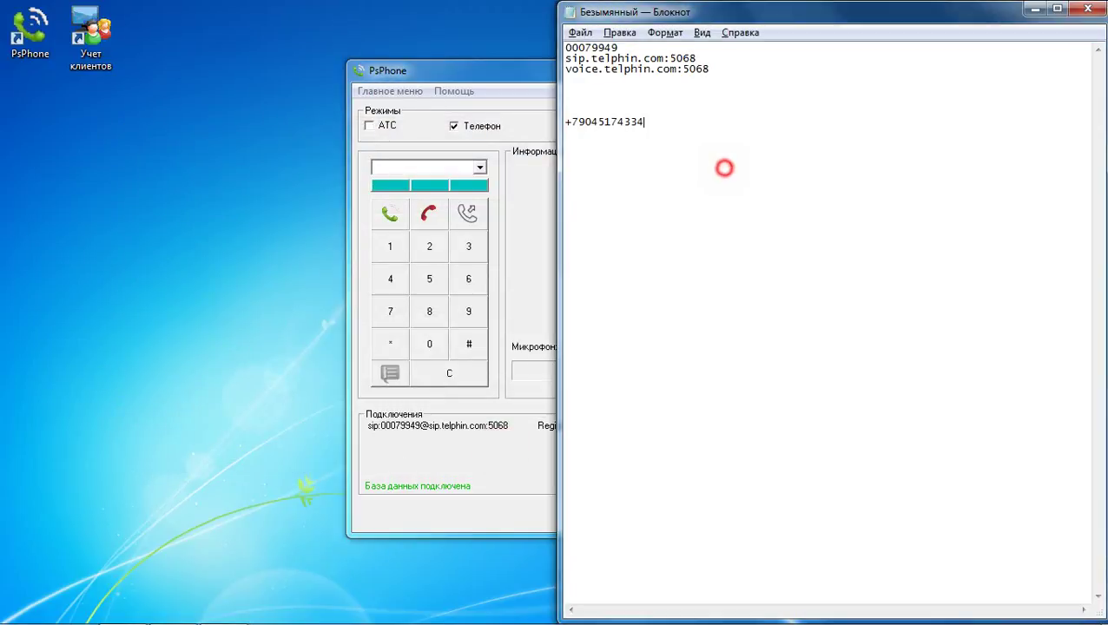
drag(655, 123, 564, 122)
key(ctrl+c)
click(426, 167)
key(ctrl+v)
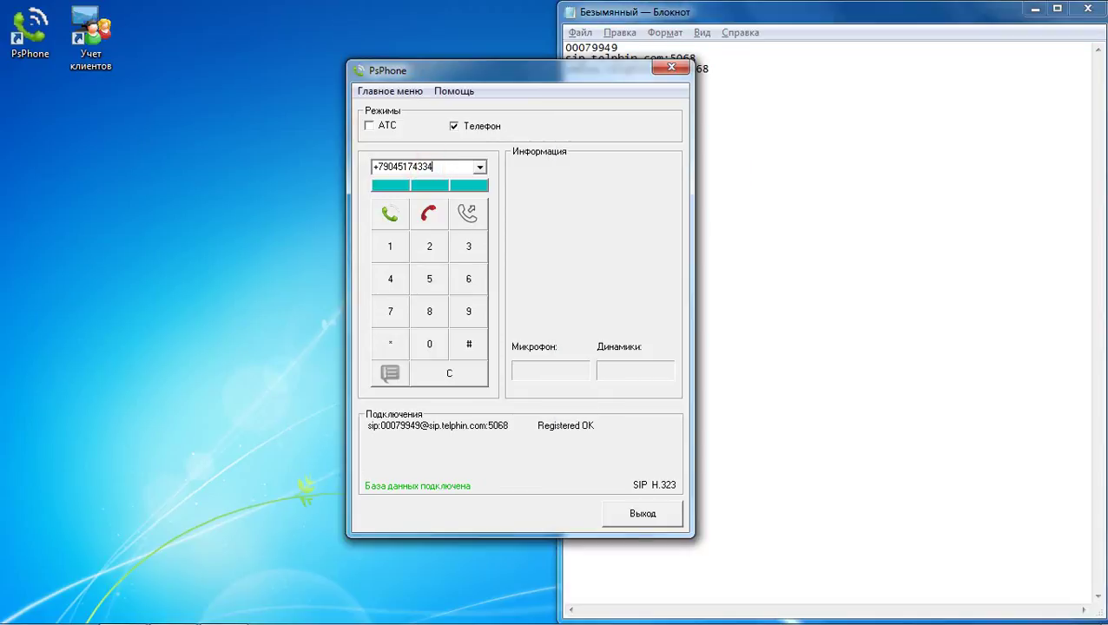
click(390, 213)
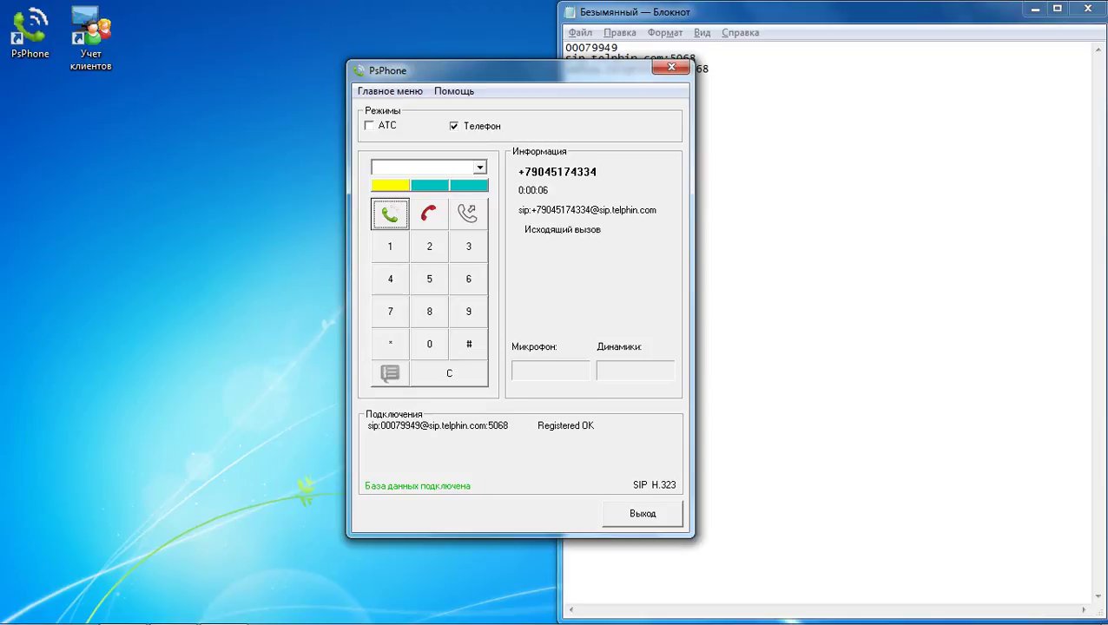
Step: Hang up the test call and decline the incoming call
click(429, 214)
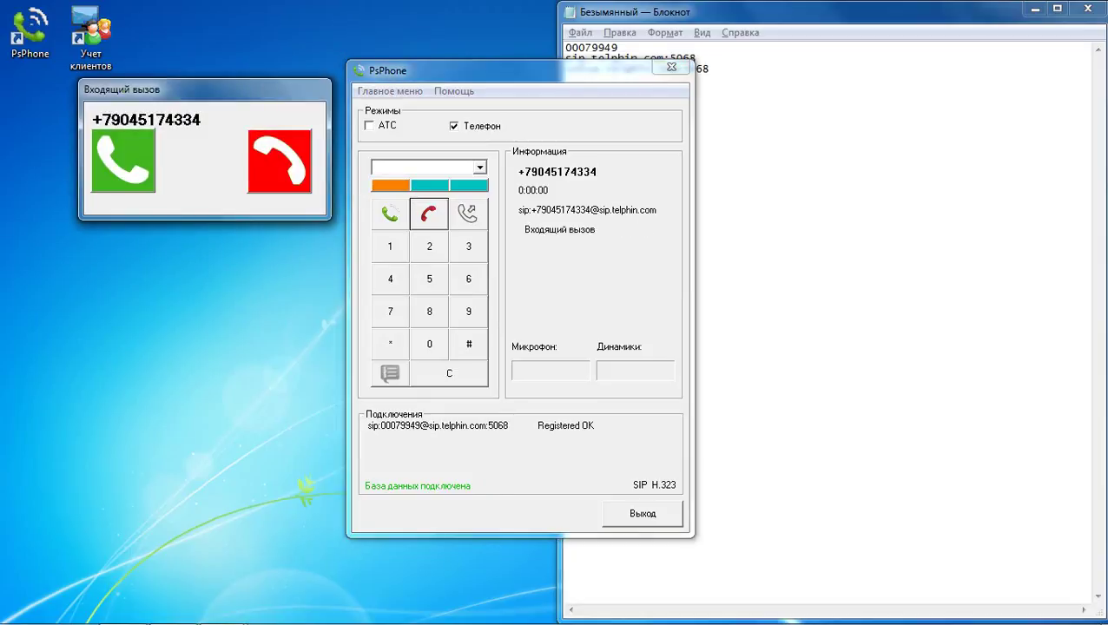
click(280, 174)
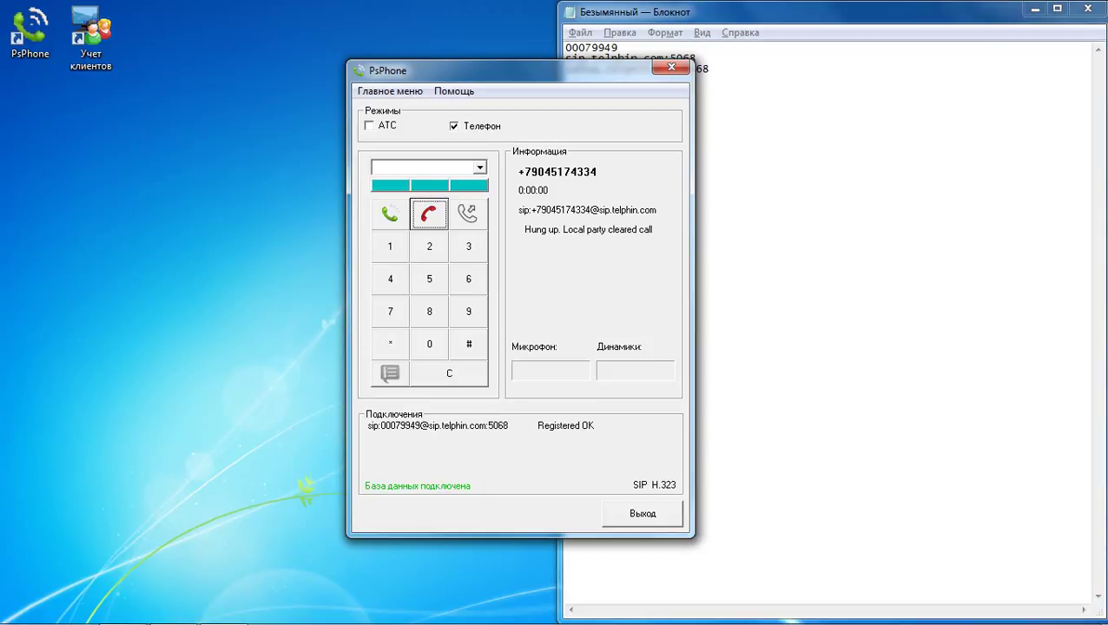
click(839, 162)
Step: Launch the Учет клиентов client database, dismissing its security warning
click(1034, 10)
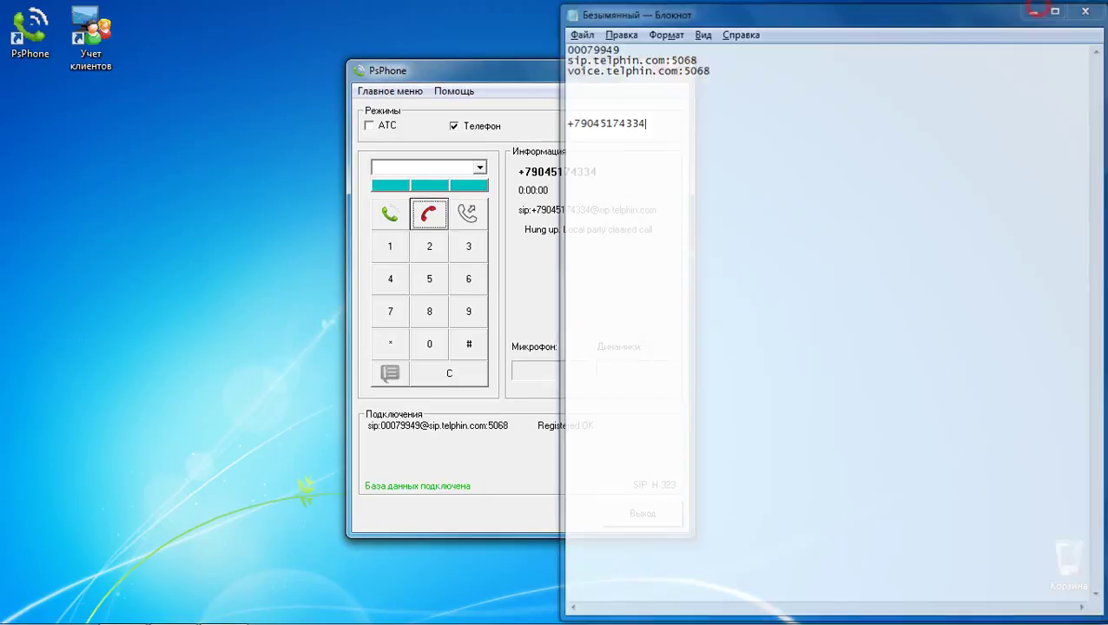
double_click(91, 35)
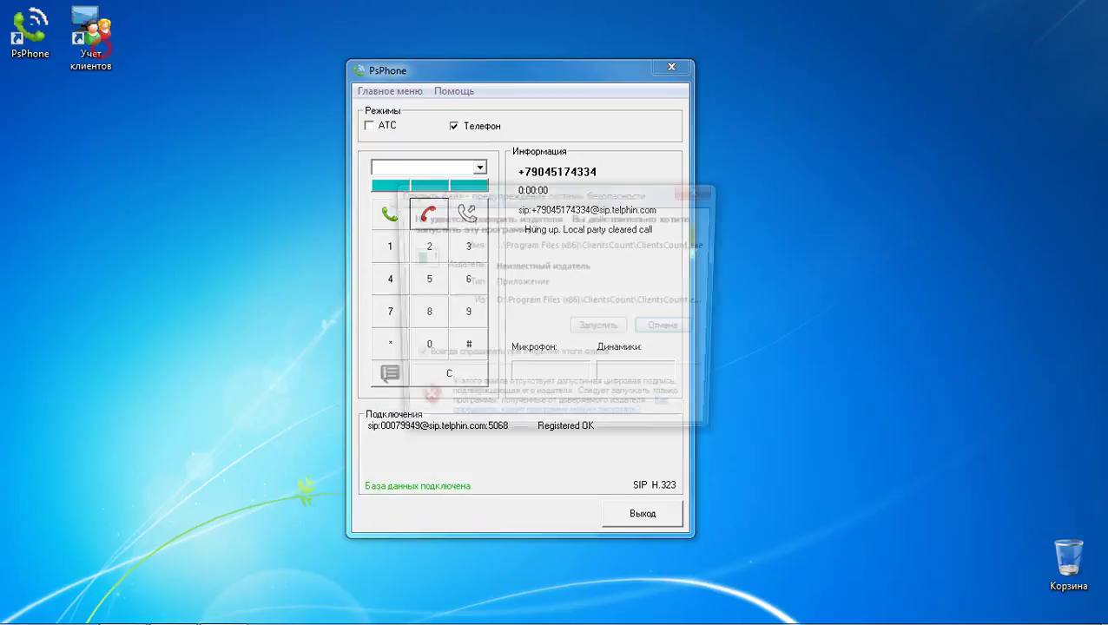
click(663, 330)
key(alt+Tab)
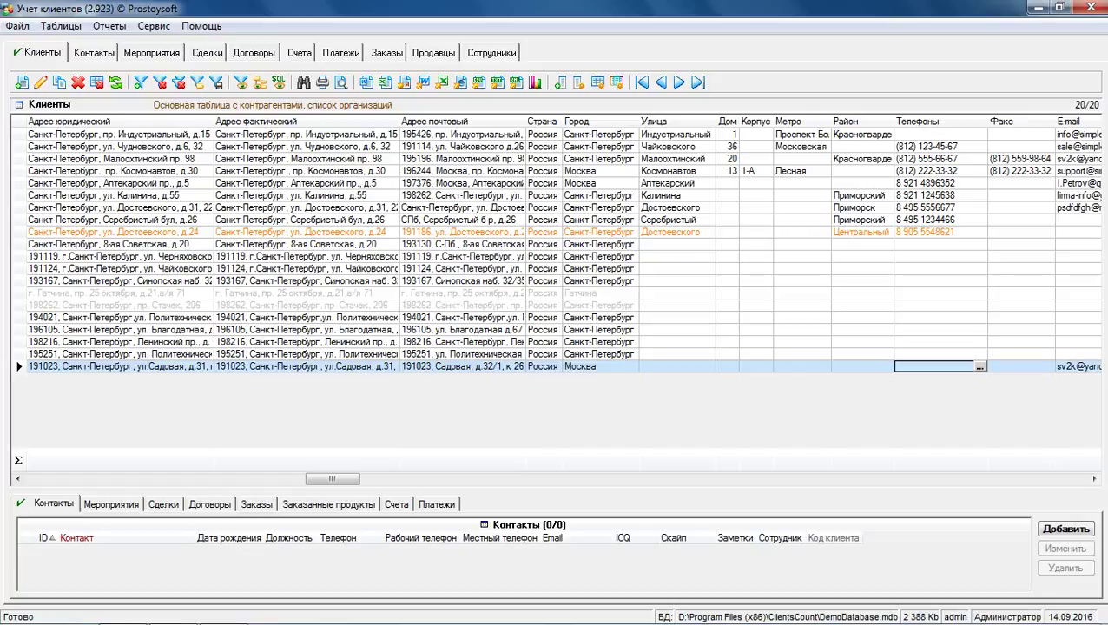
Step: Select the Тест client row and scroll the grid to the Телефоны column
drag(315, 478, 35, 478)
click(70, 355)
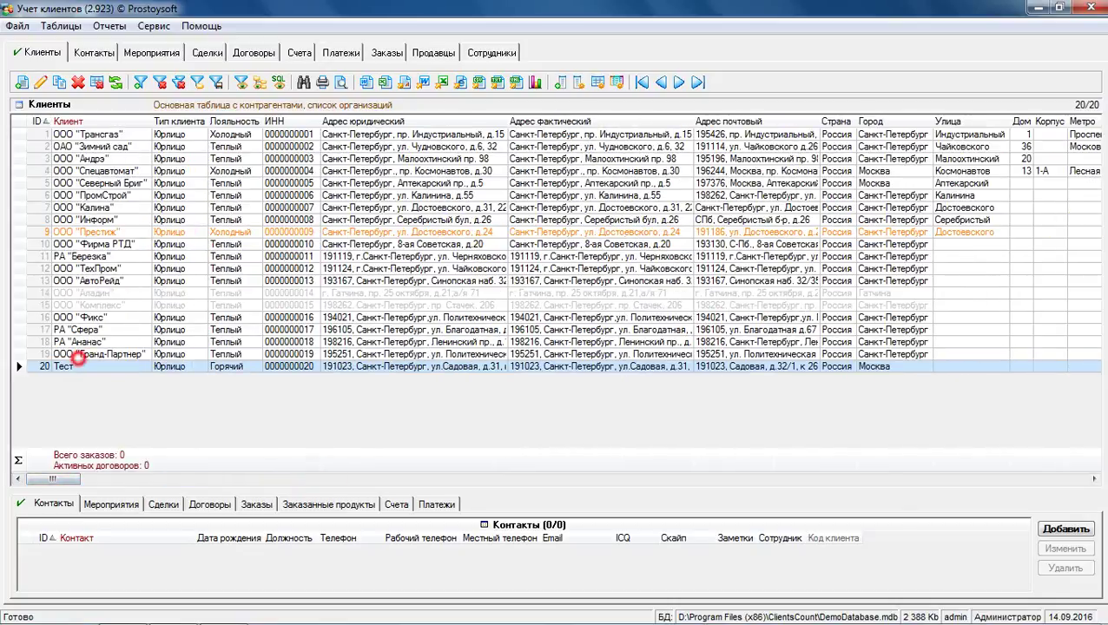
click(69, 367)
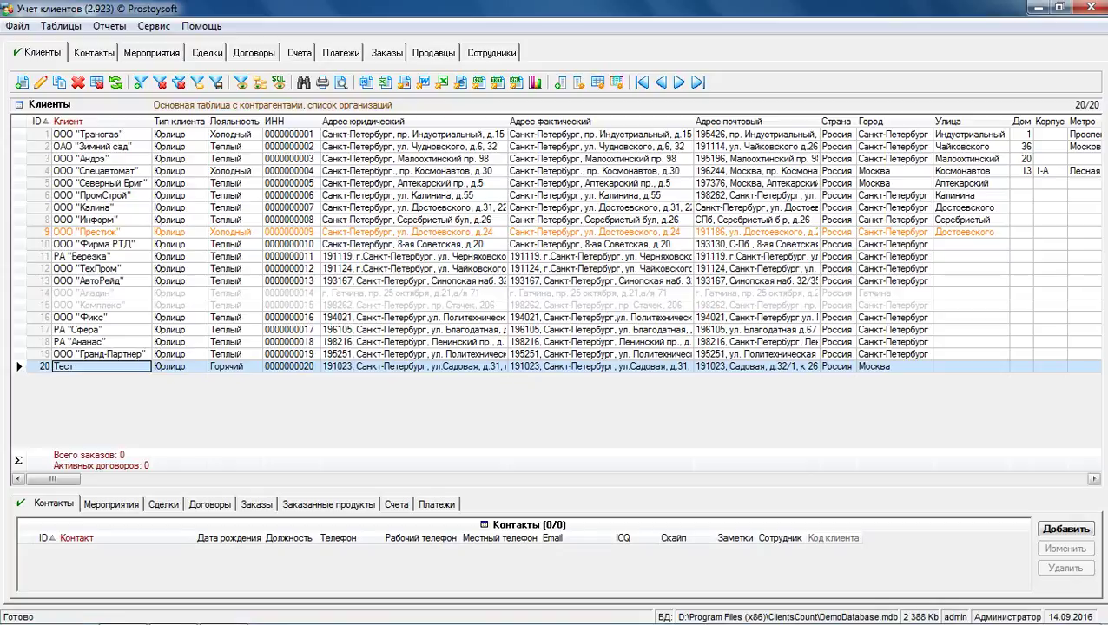
click(1094, 479)
click(1093, 478)
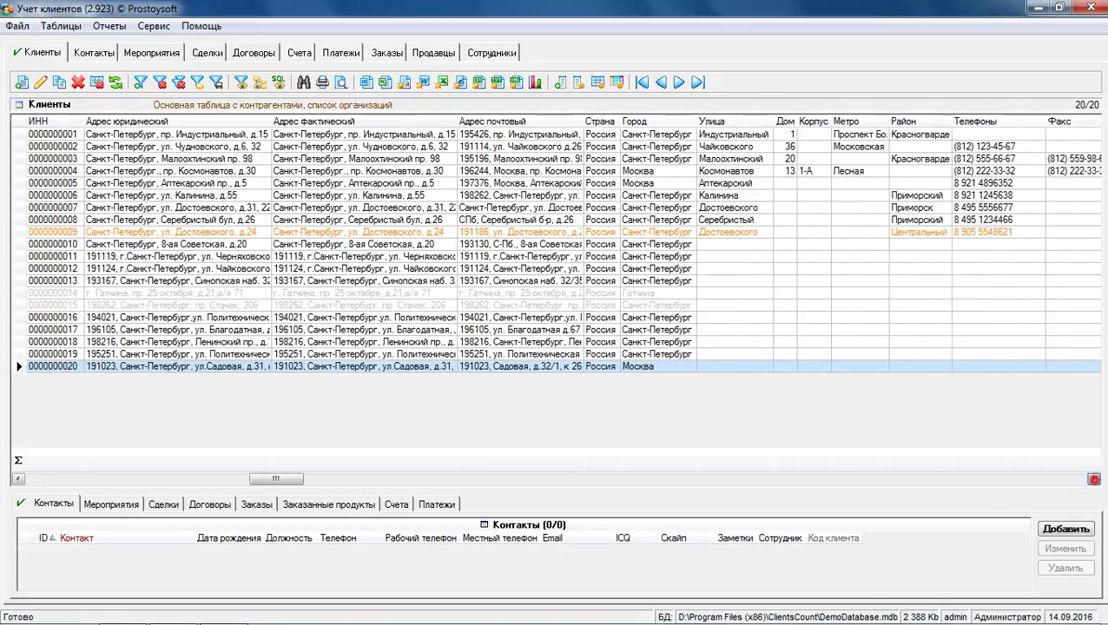
drag(275, 479, 443, 479)
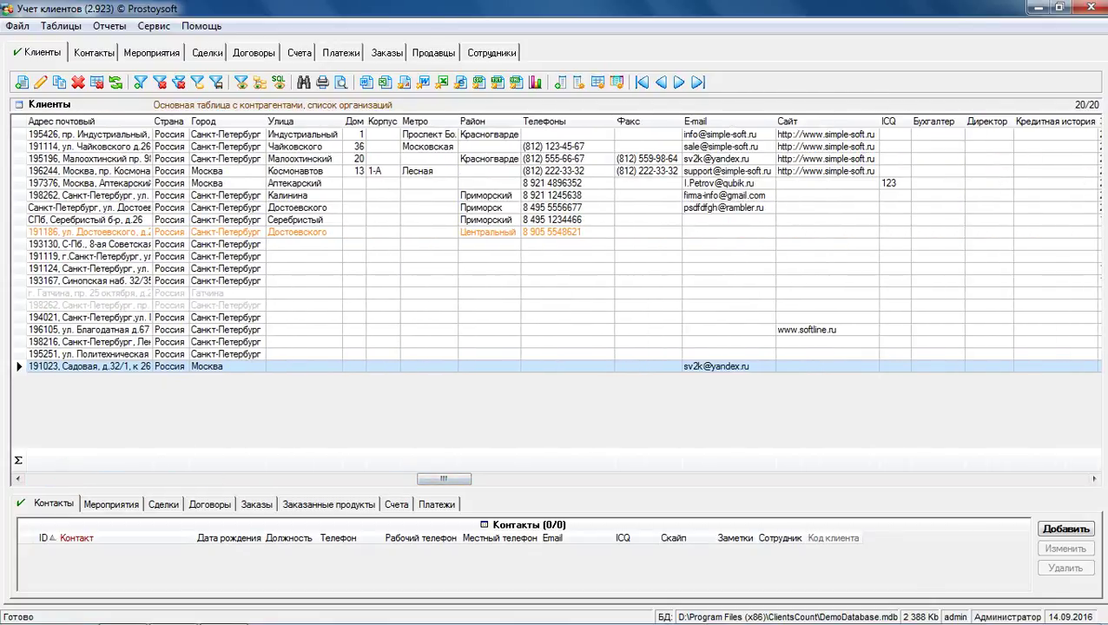
Step: Paste the phone number into the Тест client's Телефоны field and save the card
double_click(626, 367)
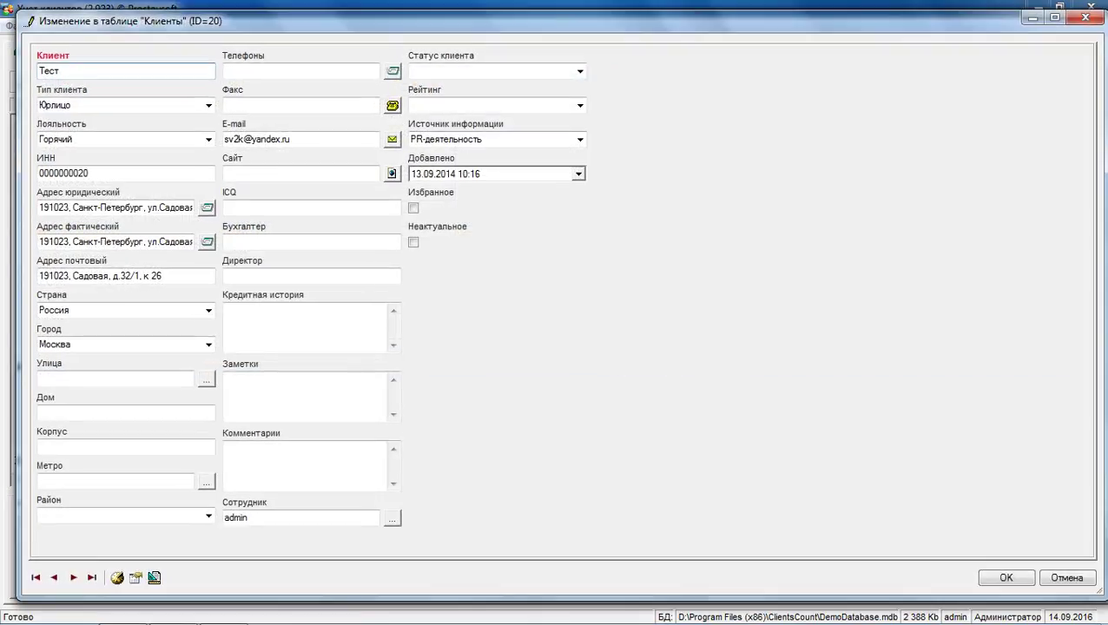
click(309, 71)
key(ctrl+v)
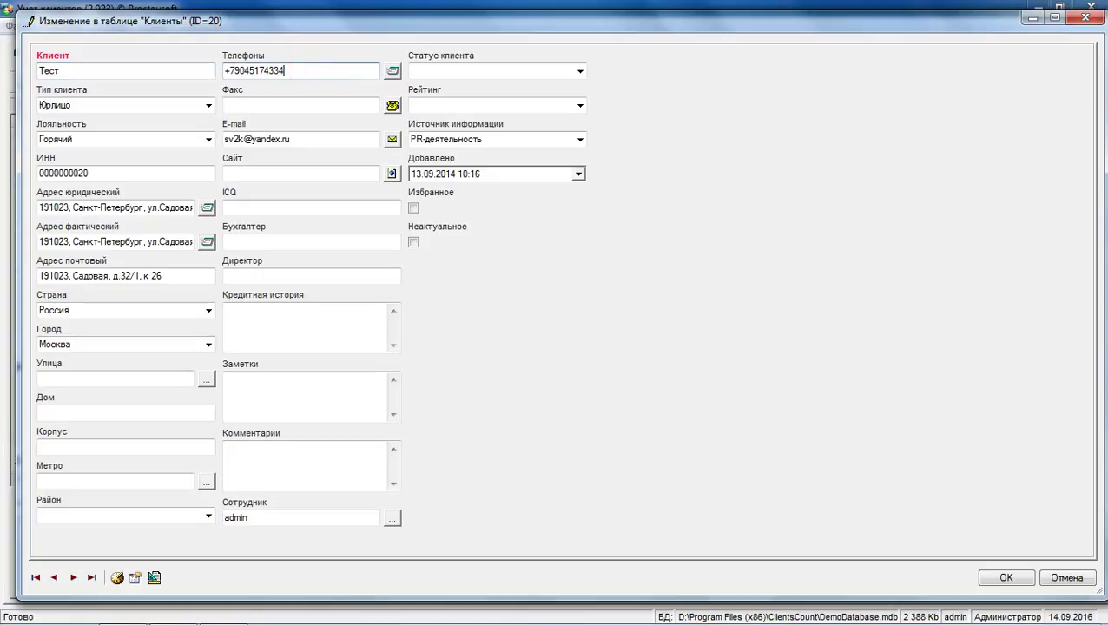
click(1004, 579)
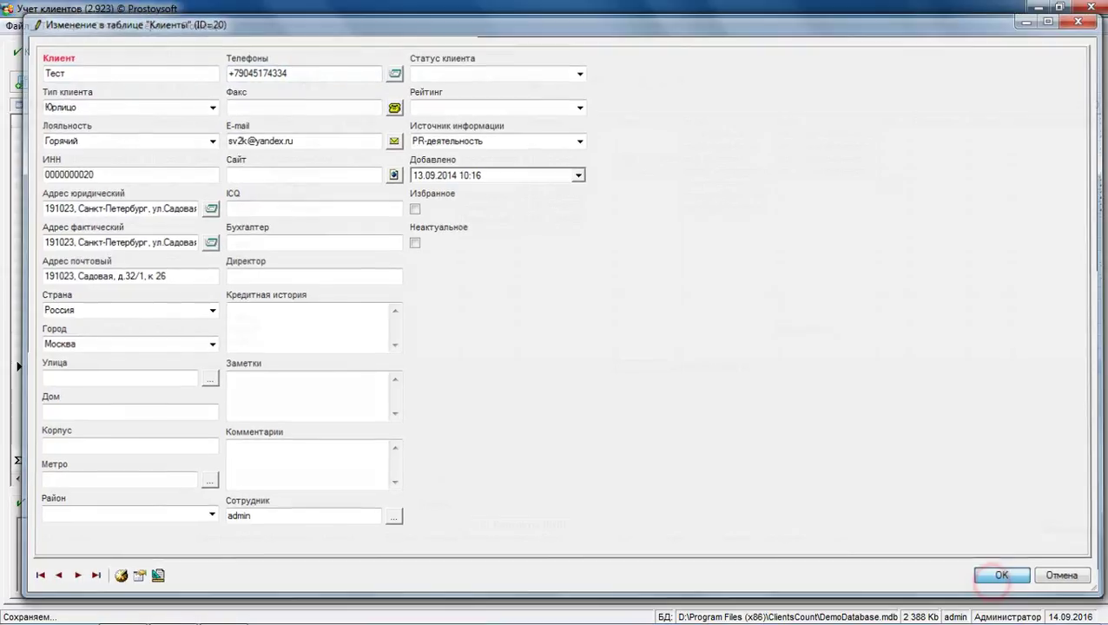
drag(453, 478, 52, 479)
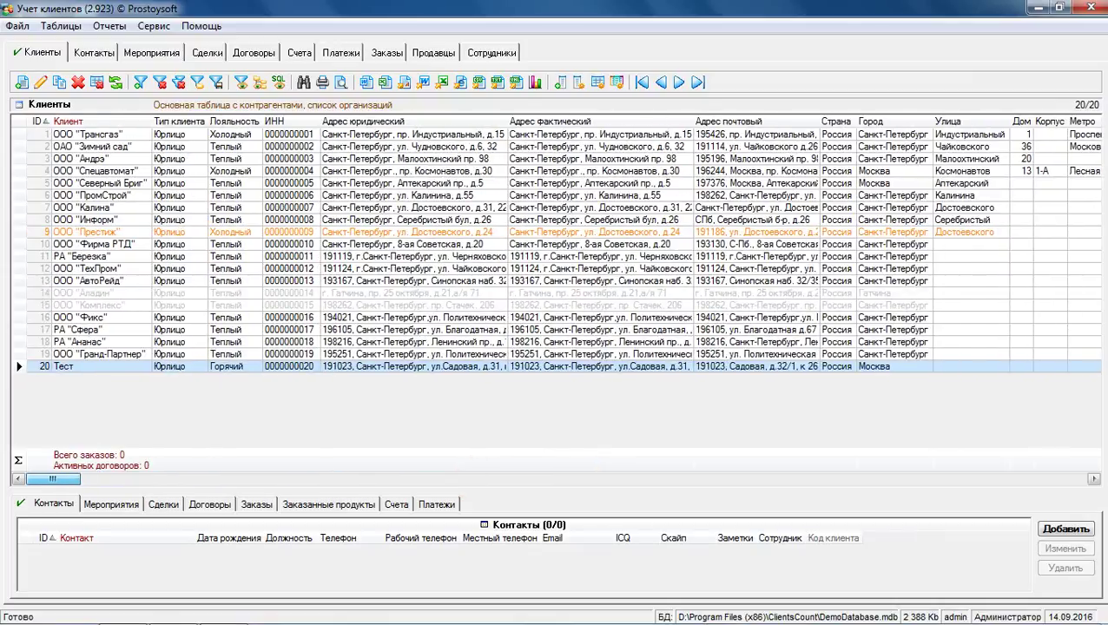
Step: Minimise the client database and show PsPhone's Связь с ПО settings
click(174, 608)
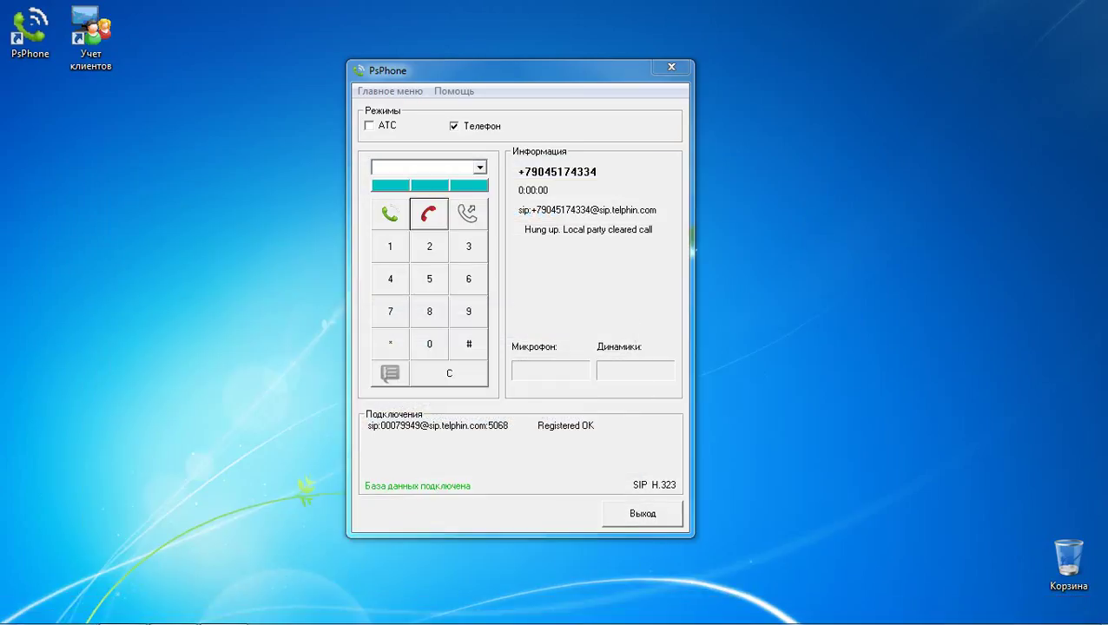
click(390, 90)
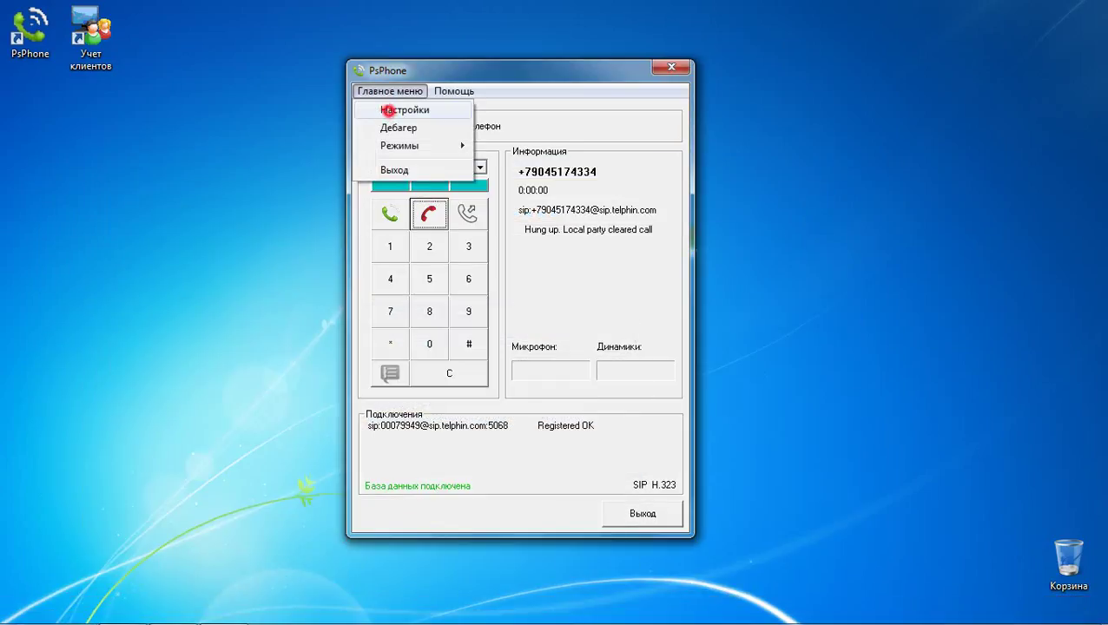
click(388, 109)
click(233, 156)
click(279, 157)
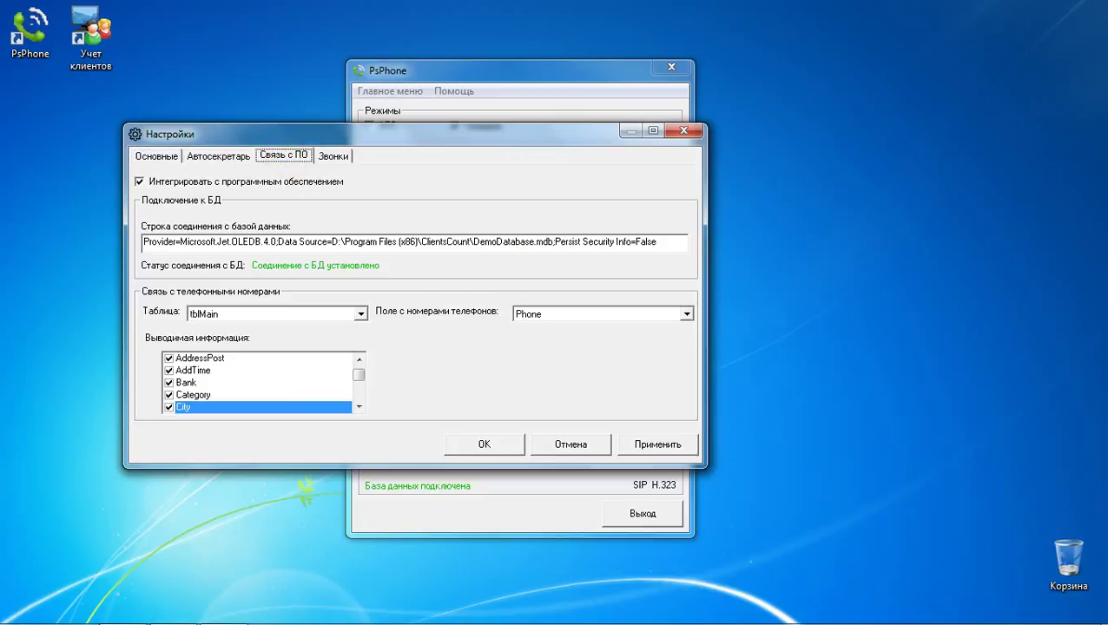
Step: Keep the client-software integration enabled with table tblMain and phone field Phone
click(139, 181)
click(139, 182)
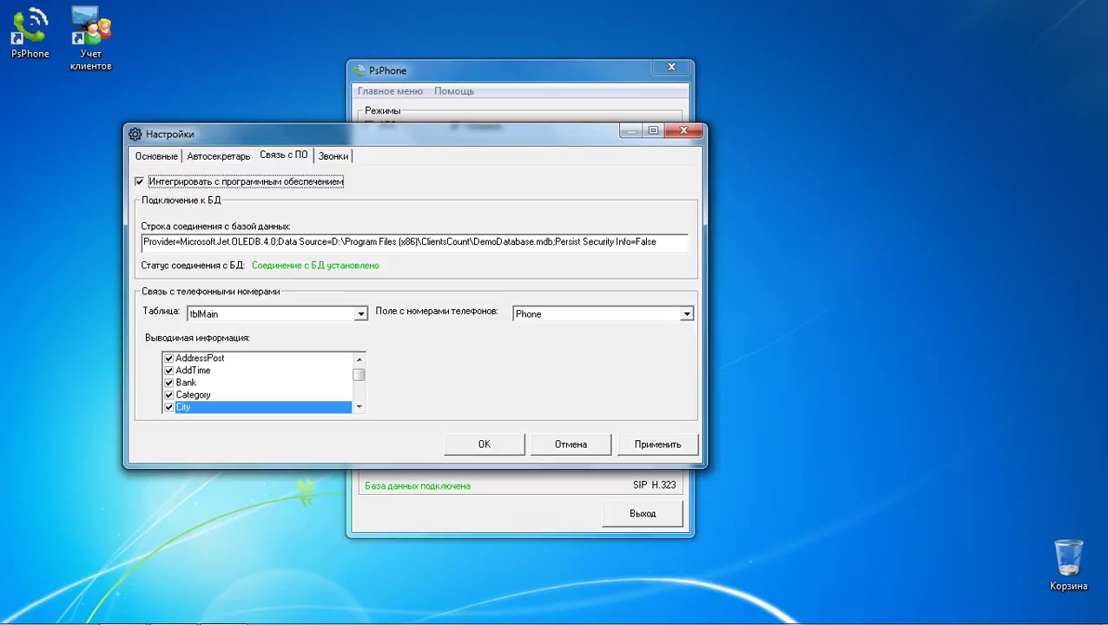
click(360, 314)
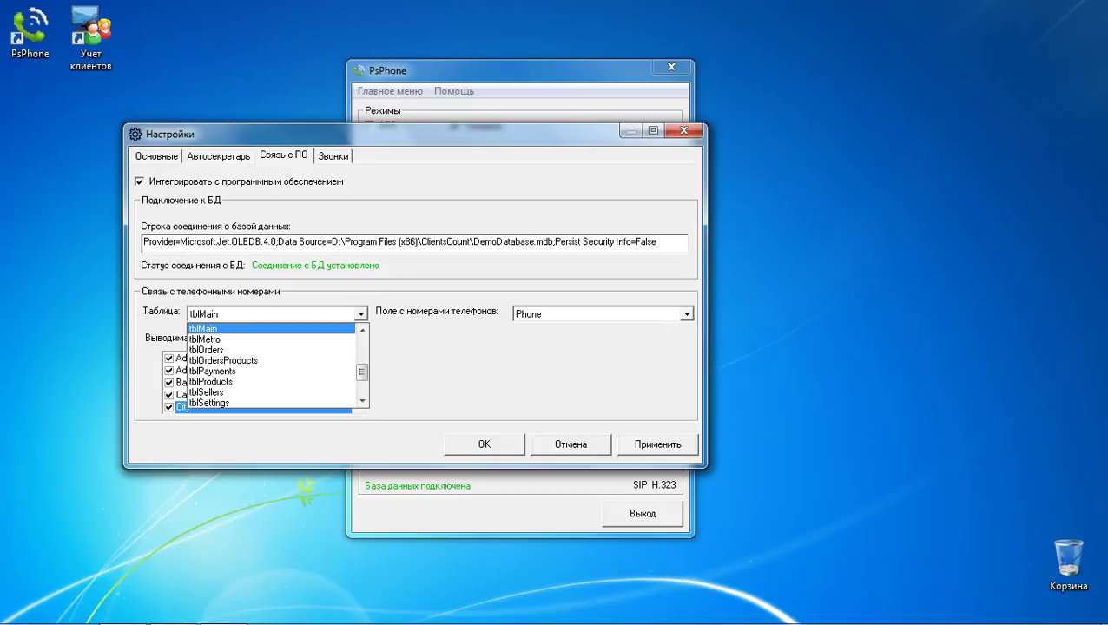
key(Escape)
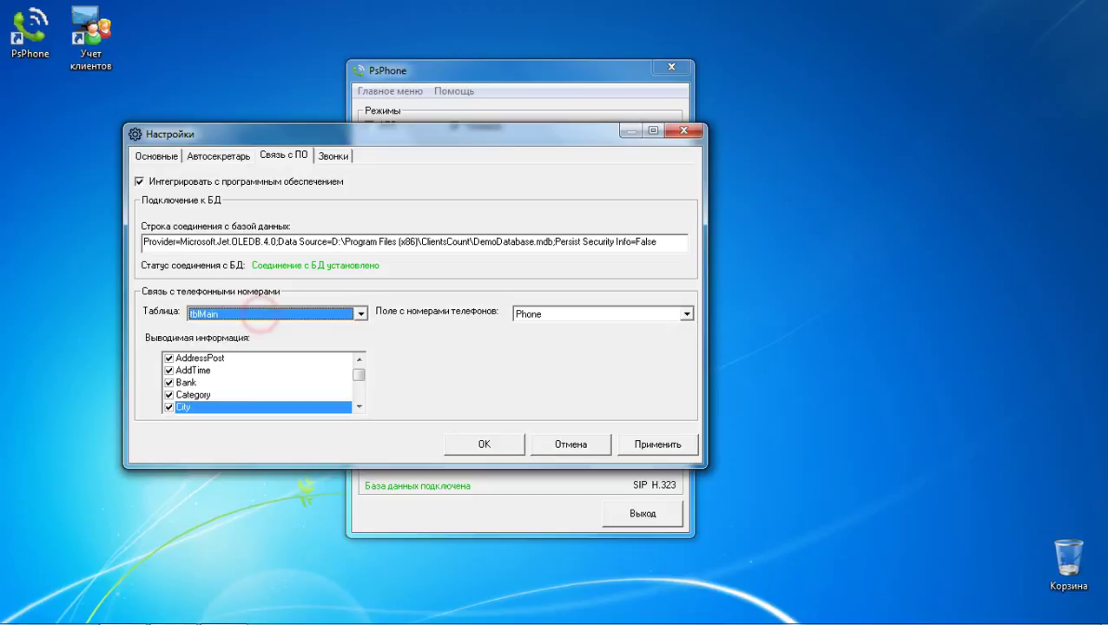
click(173, 616)
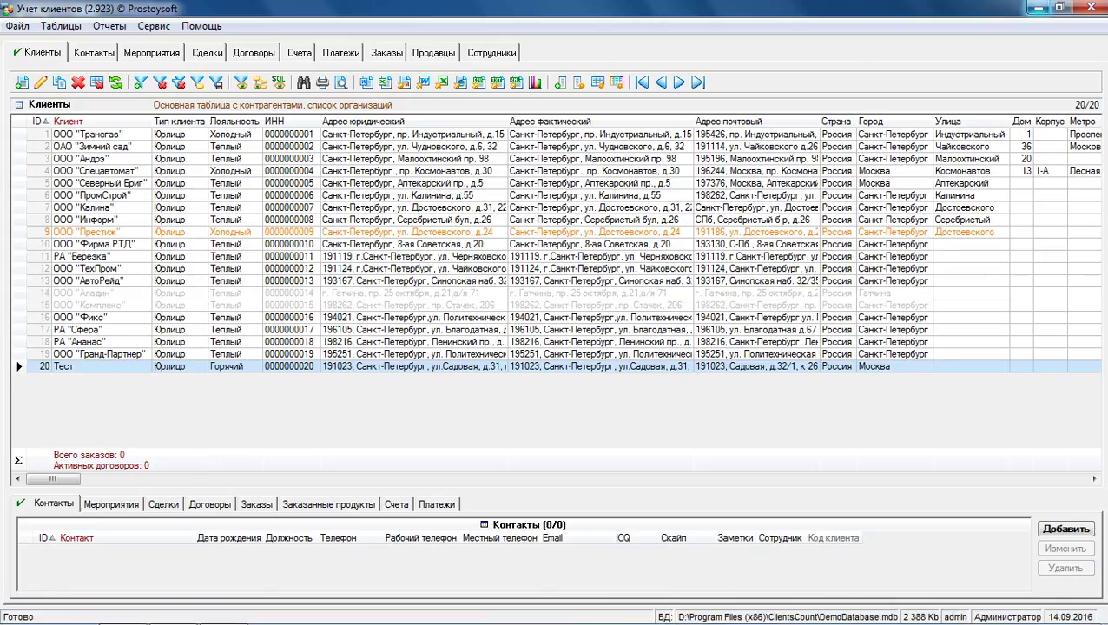
click(1037, 8)
click(648, 314)
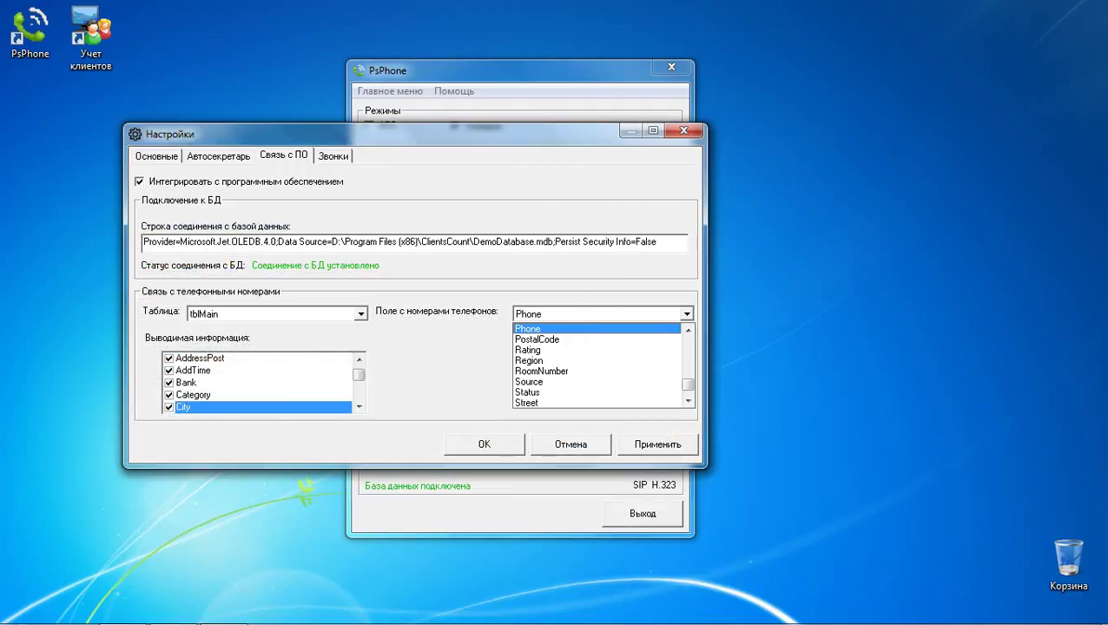
click(569, 313)
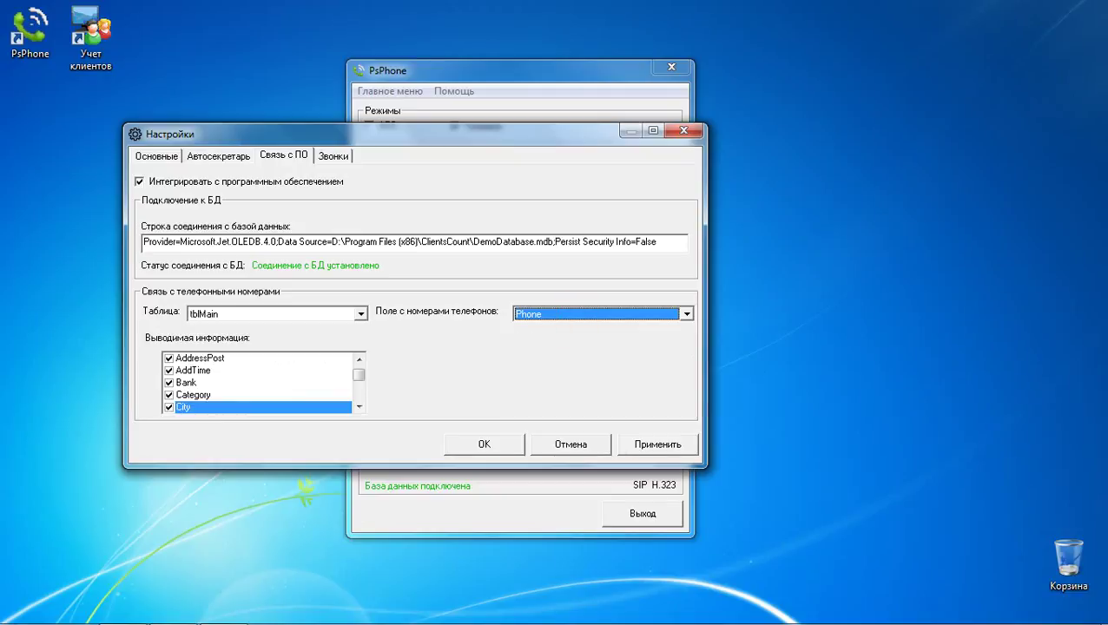
click(173, 608)
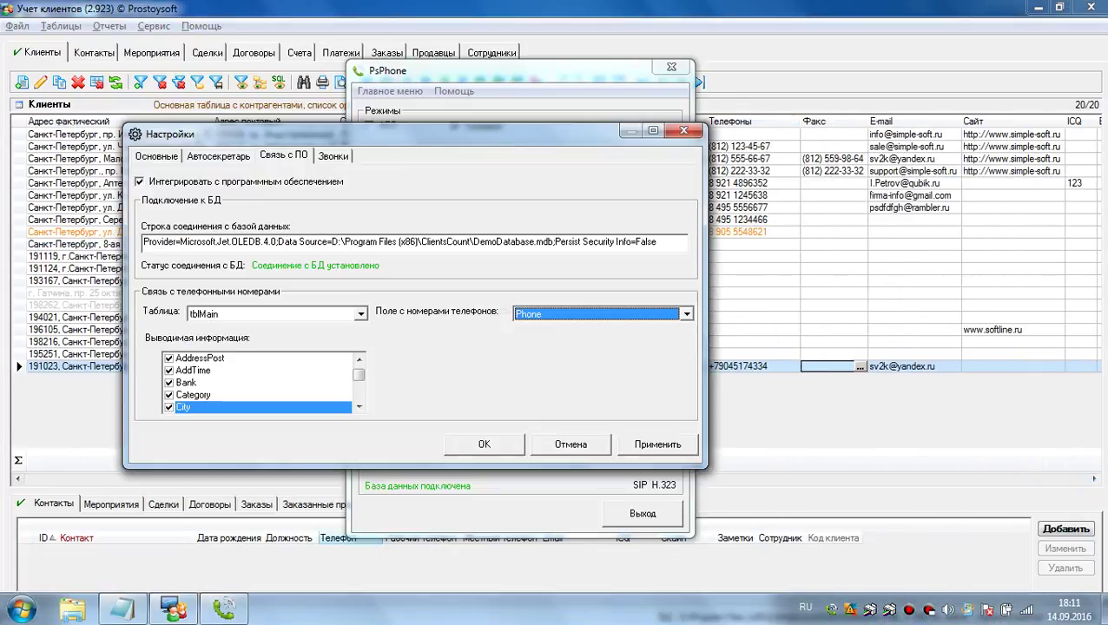
key(alt+Tab)
Step: Review the Выводимая информация list, then apply the integration and close the settings
scroll(356, 369, up, 1)
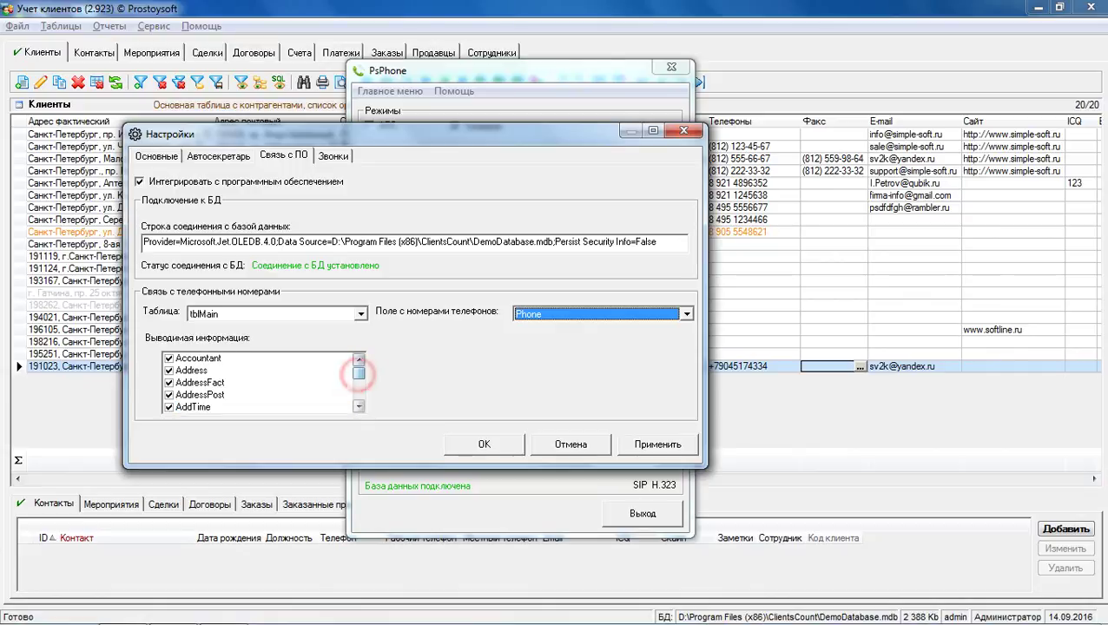
click(359, 405)
click(359, 405)
click(358, 406)
click(359, 405)
click(358, 406)
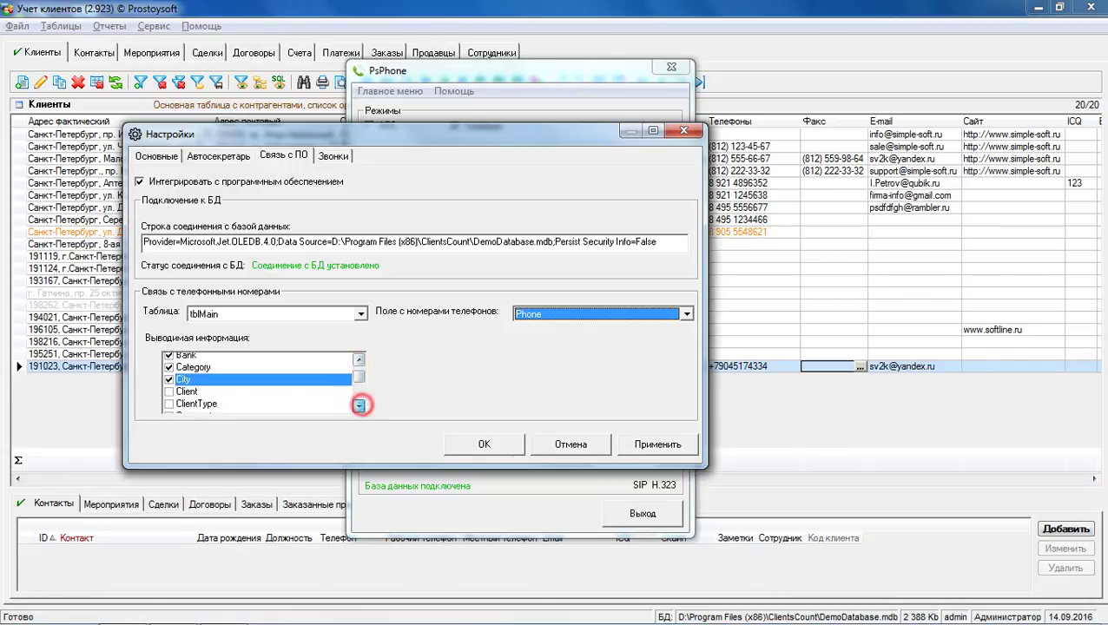
click(359, 405)
scroll(352, 374, up, 2)
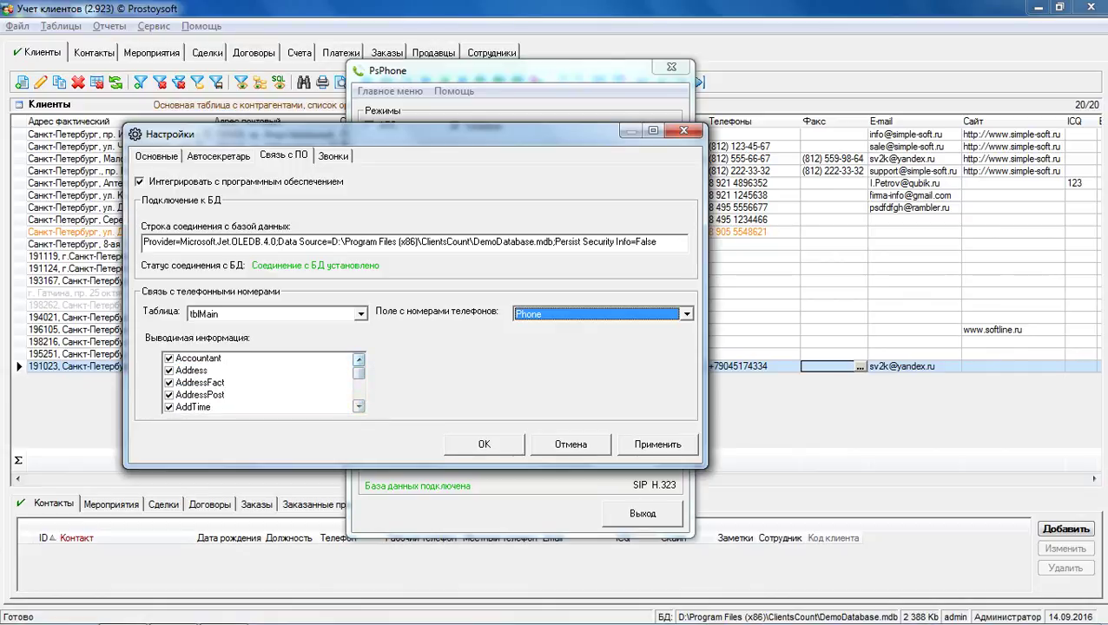
click(642, 444)
click(479, 444)
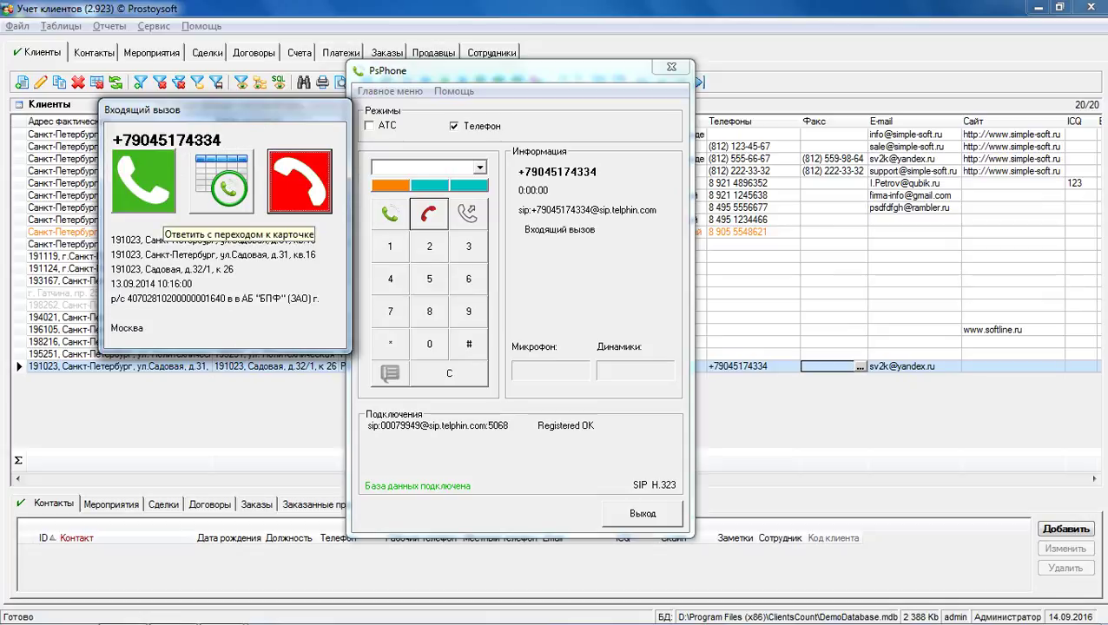
Step: Answer the Тест client's call with "Ответить с переходом к карточке", then close the card
click(222, 183)
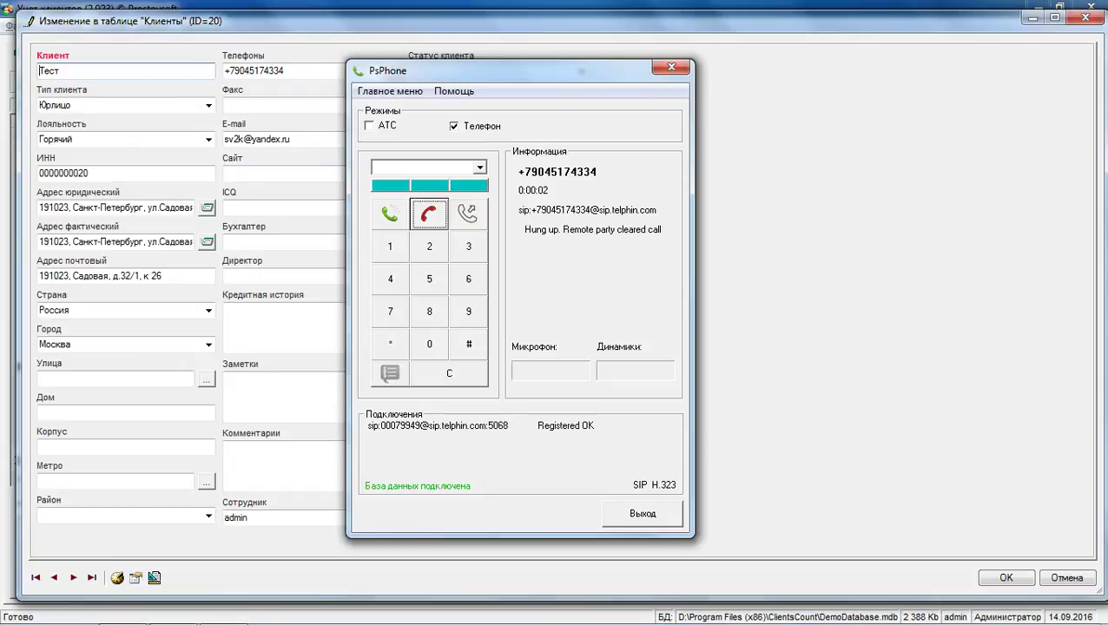
double_click(302, 69)
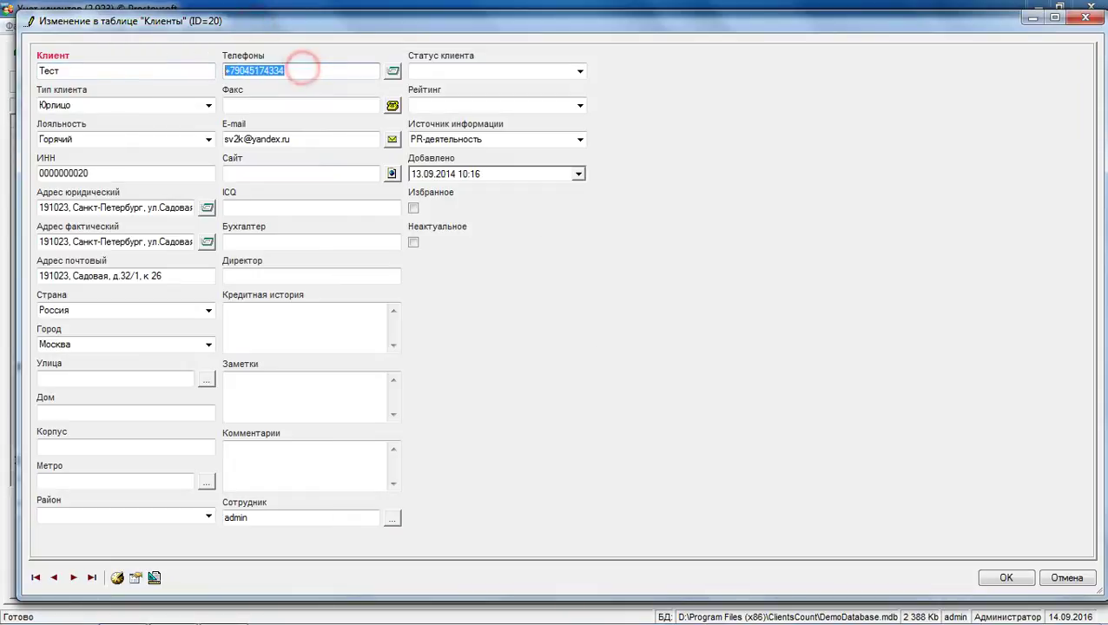
click(1083, 20)
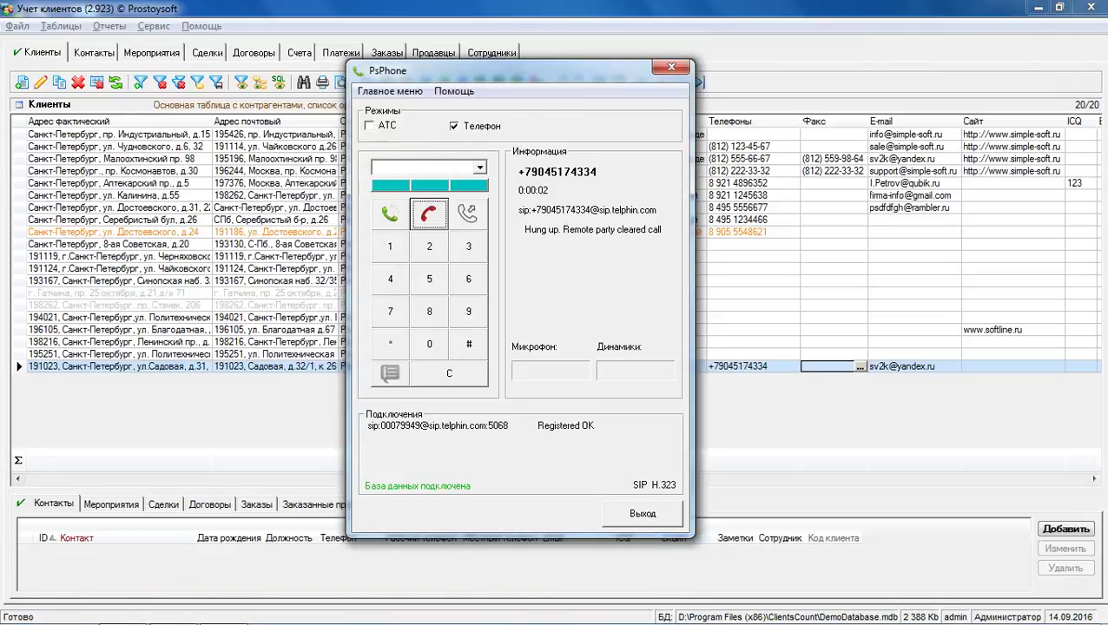
Step: Set the Телефоны field's link type to "Ссылка на программу..." in its field properties
key(Escape)
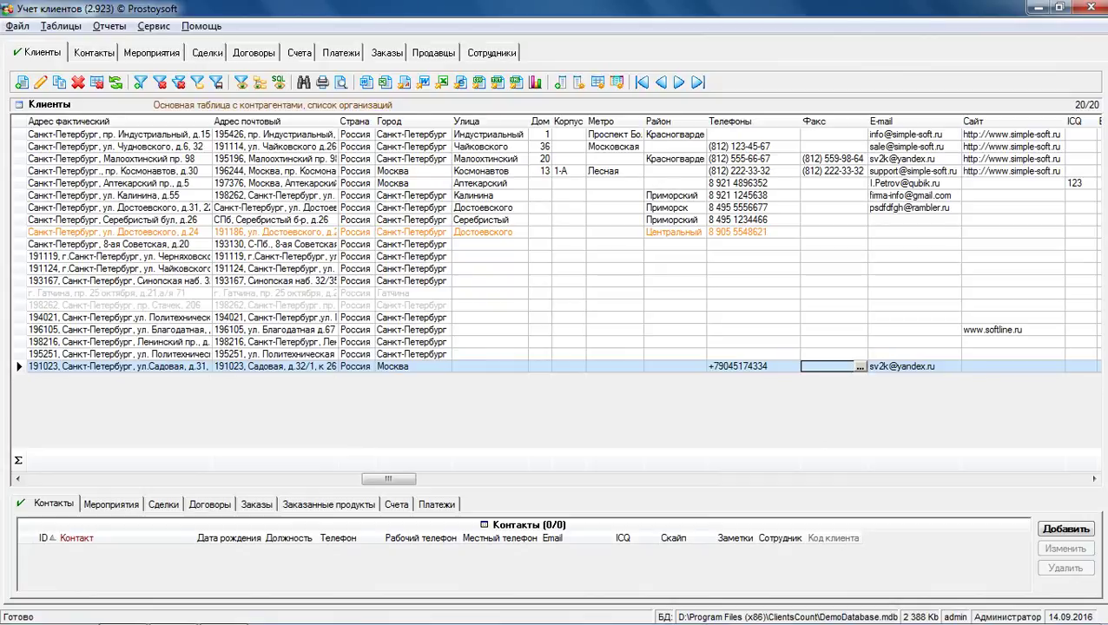
right_click(725, 123)
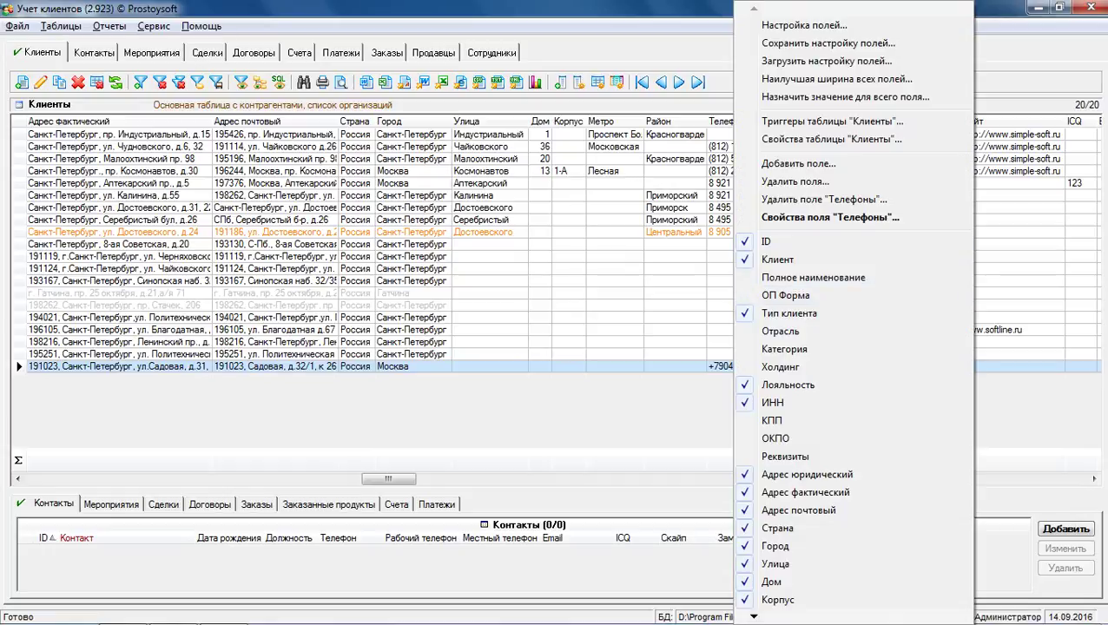
click(777, 218)
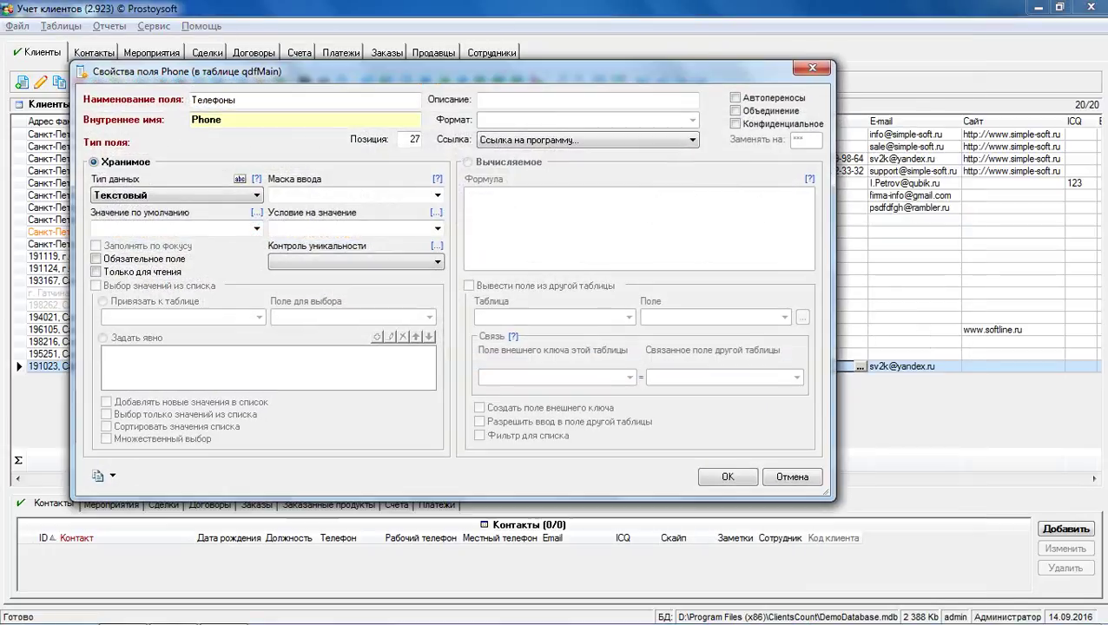
click(692, 140)
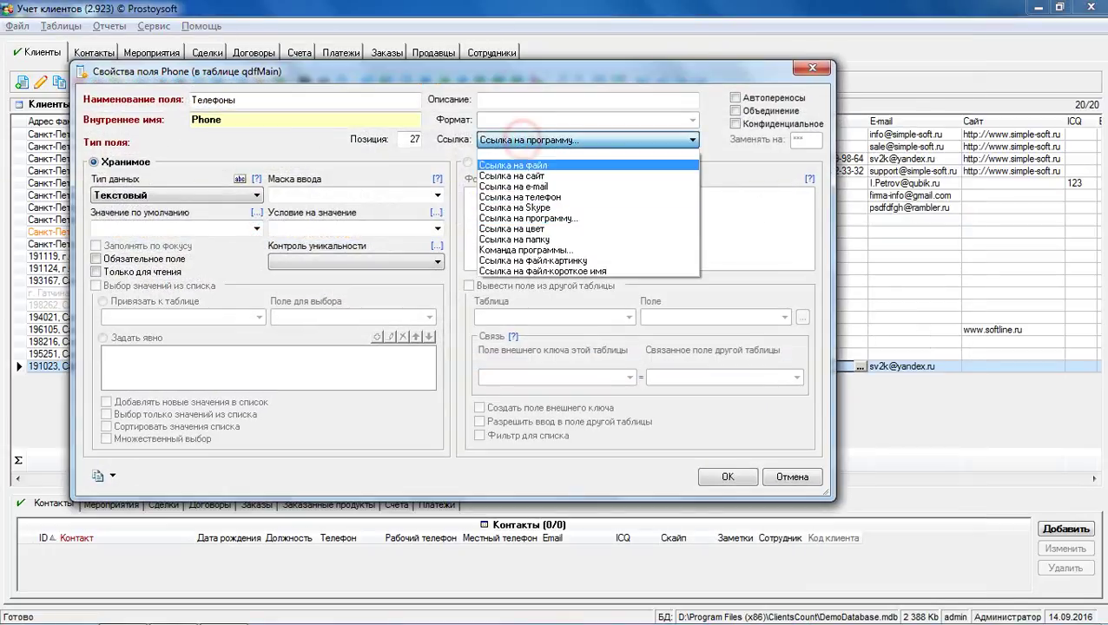
click(686, 213)
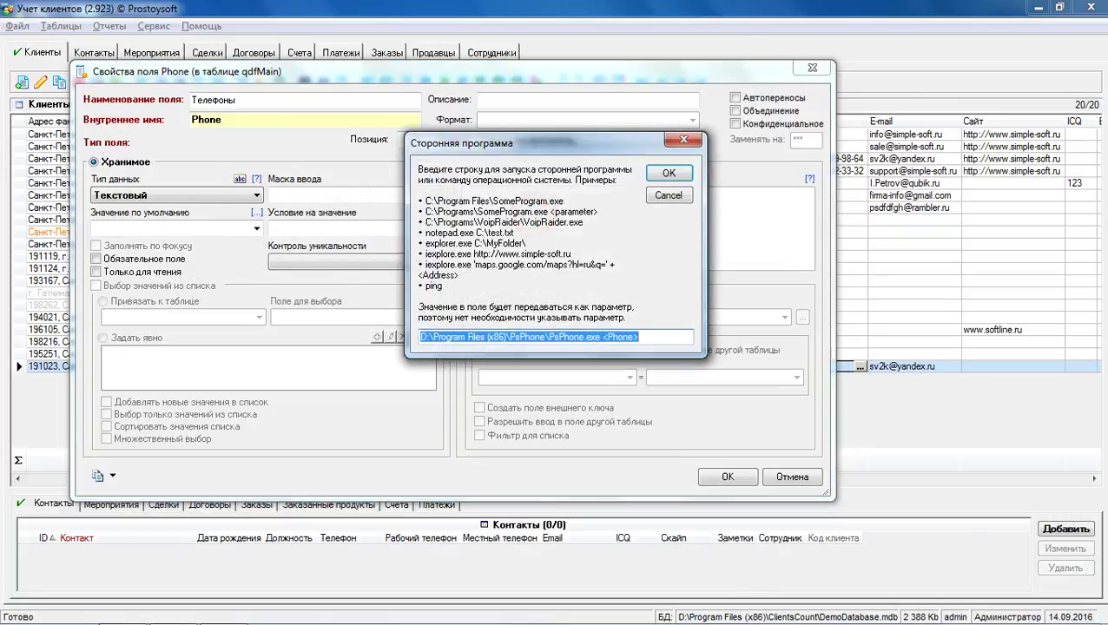
Step: Check the command line D:\Program Files (x86)\PsPhone\PsPhone.exe <Phone> in the link dialog
click(658, 337)
drag(601, 337, 421, 336)
click(552, 337)
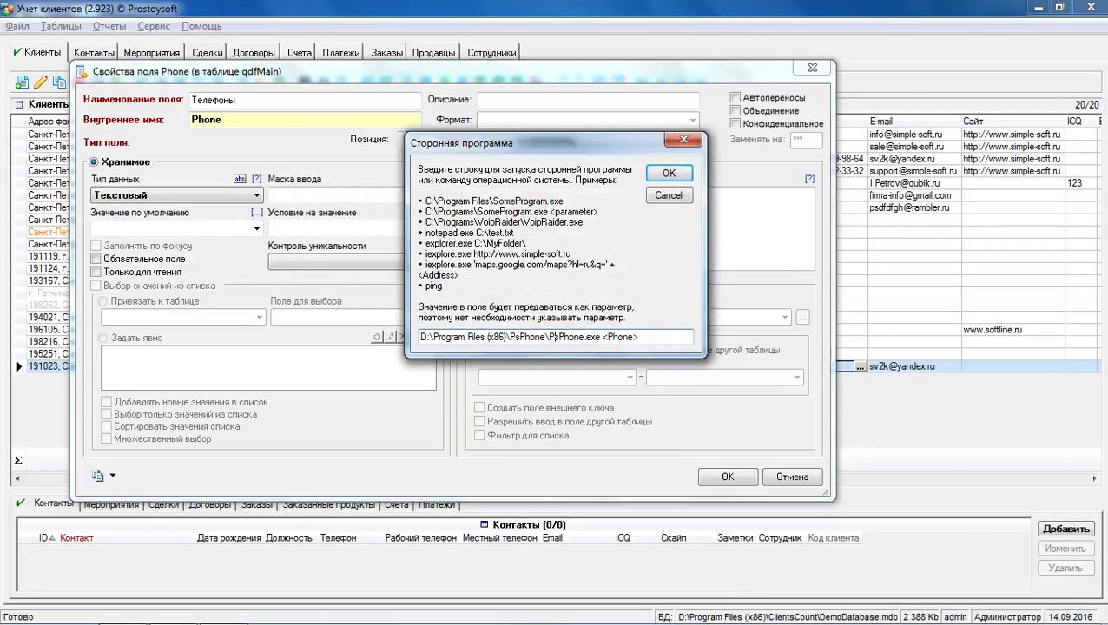
drag(601, 337, 548, 337)
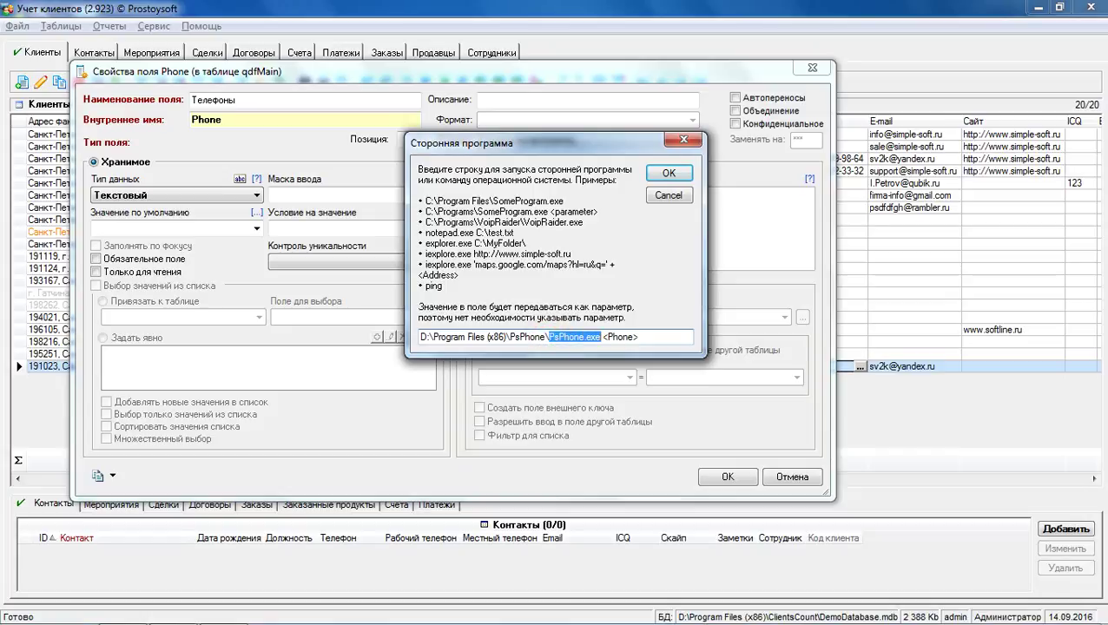
click(553, 337)
mouse_move(591, 337)
mouse_down()
mouse_move(544, 337)
mouse_move(603, 337)
mouse_up()
click(545, 337)
click(649, 337)
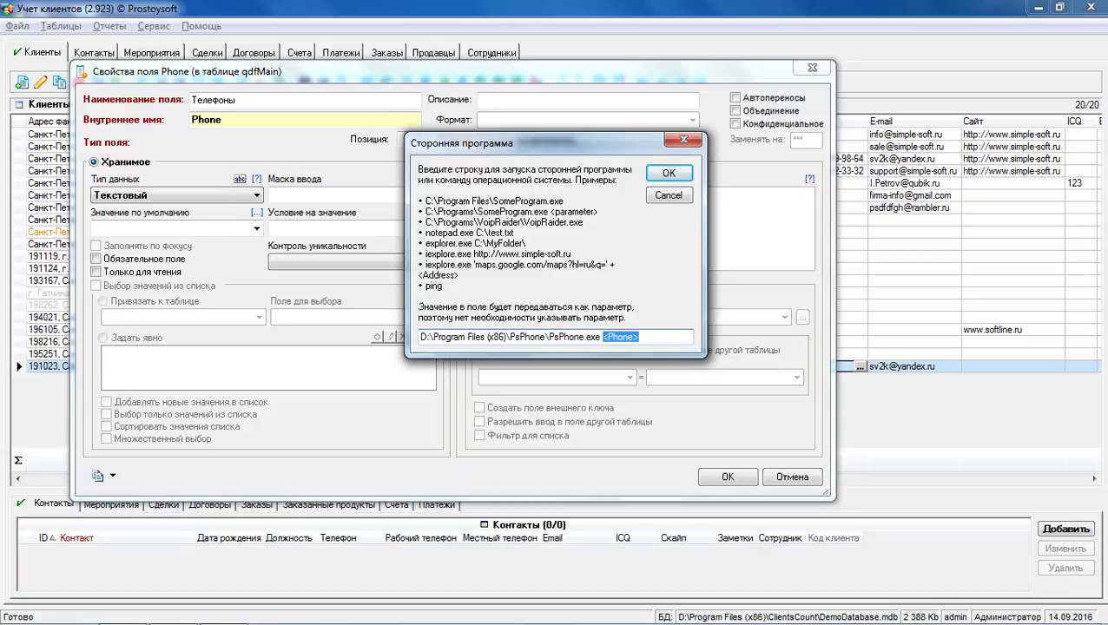
double_click(647, 337)
Step: Confirm the program link and save the Телефоны field properties
click(669, 173)
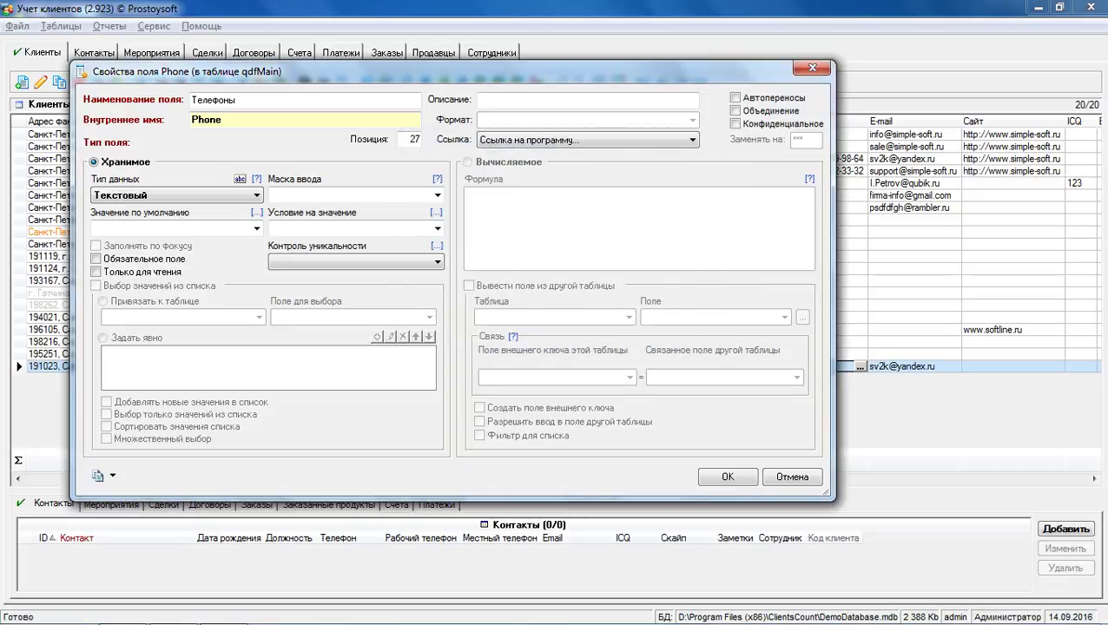
click(286, 120)
double_click(286, 121)
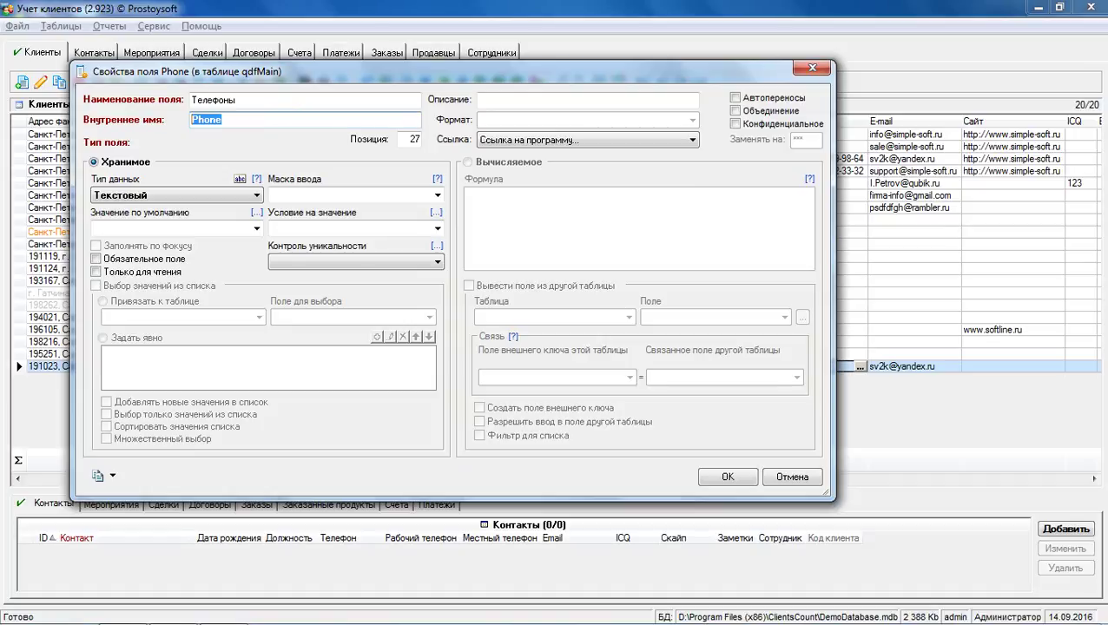
click(727, 477)
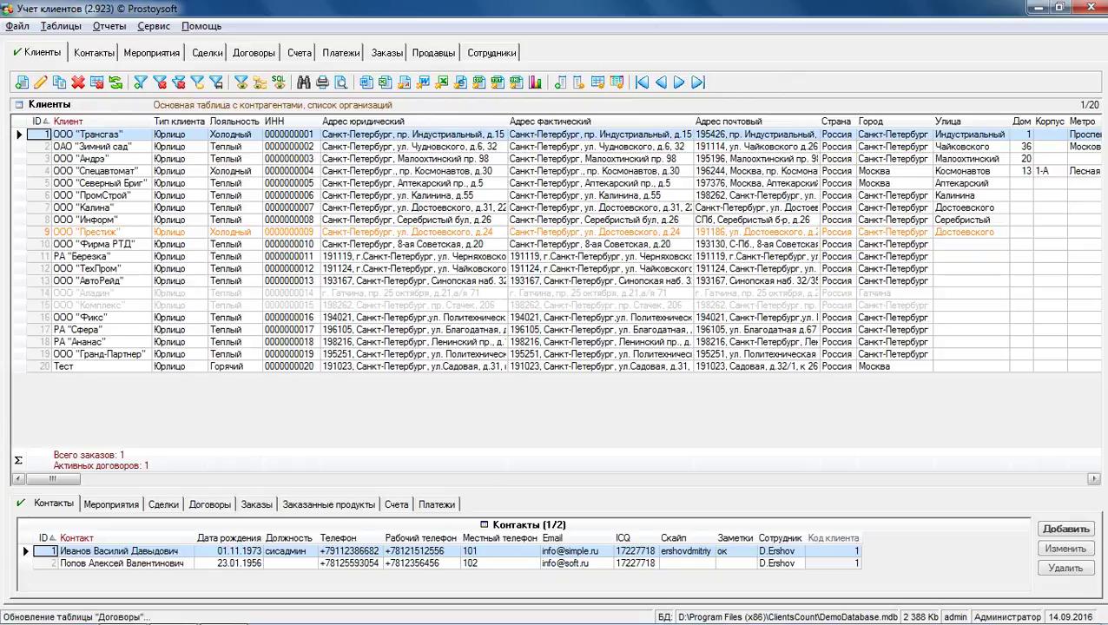
click(1094, 478)
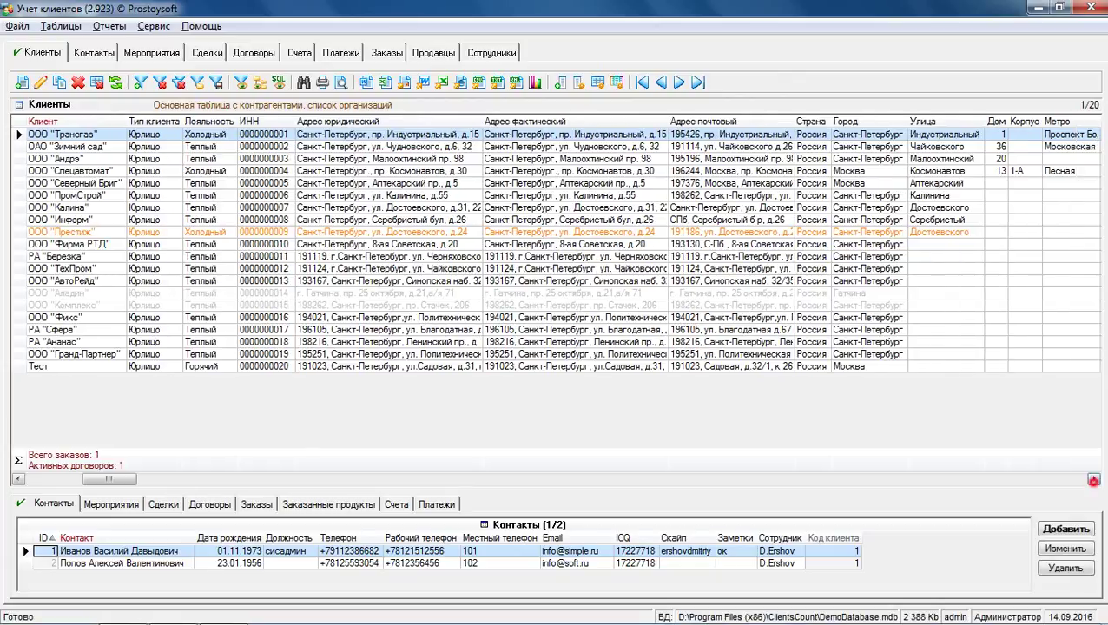
click(772, 365)
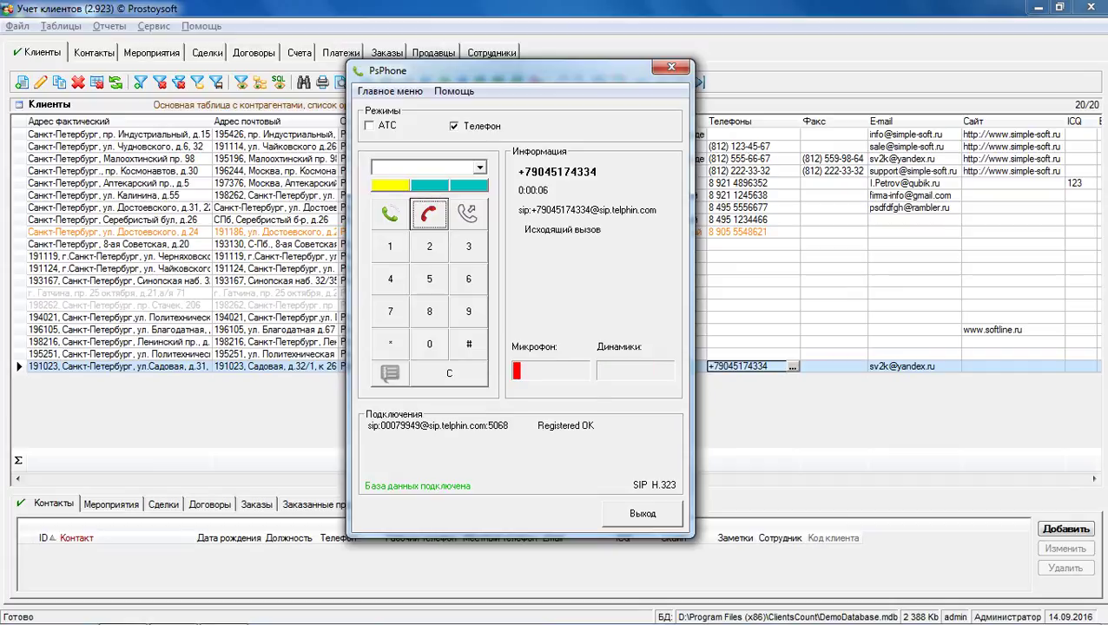
click(429, 214)
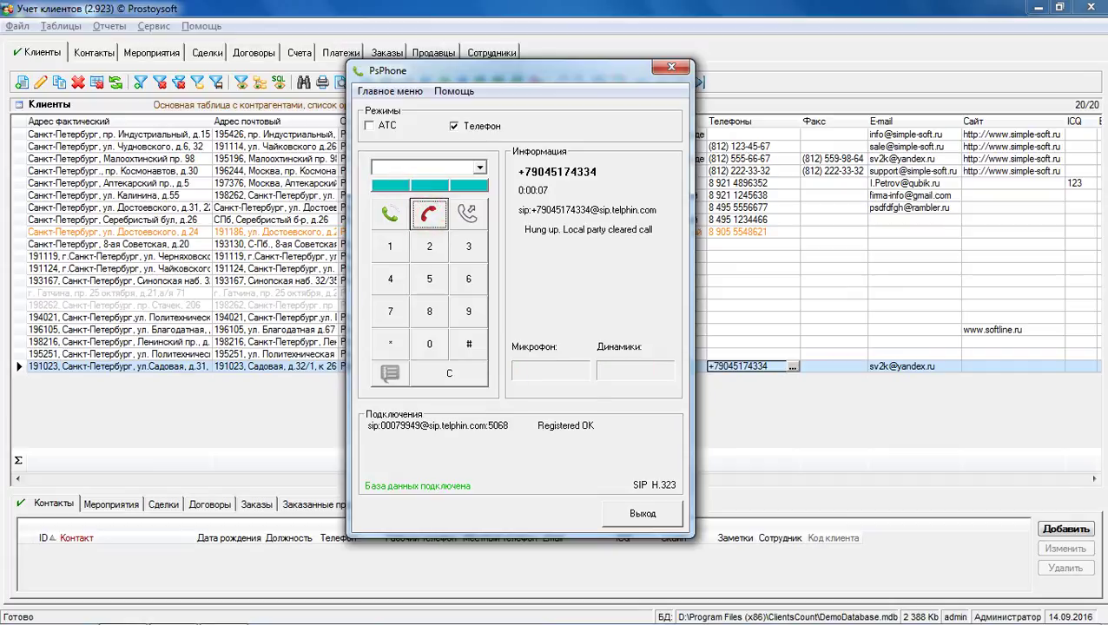
click(558, 128)
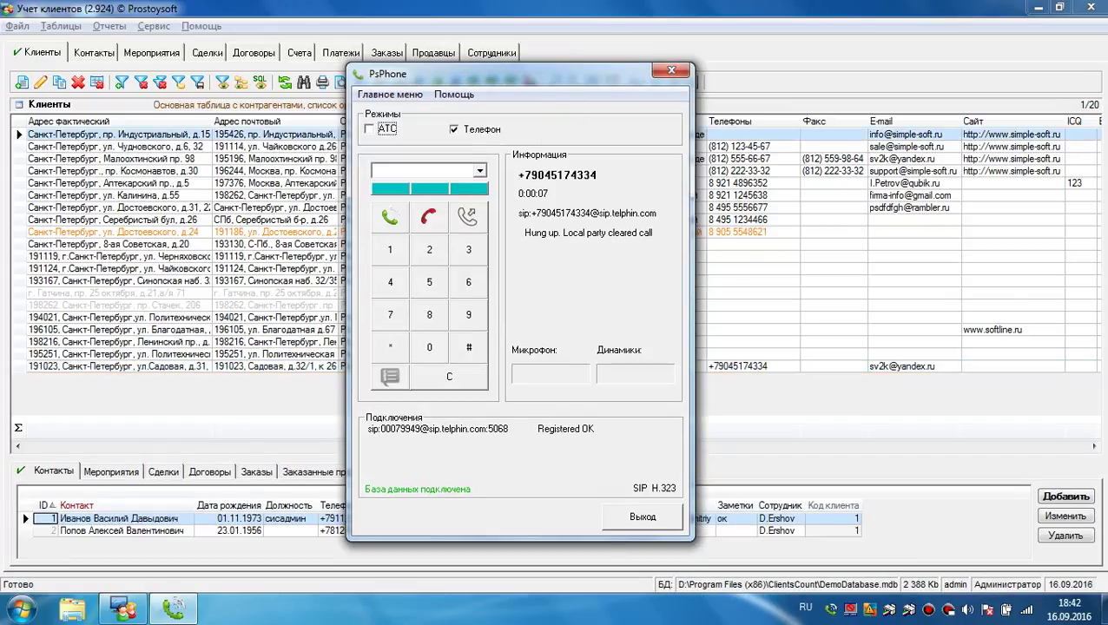
Step: Enable АТС mode alongside Телефон and open Настройки from the main menu
click(387, 129)
key(alt)
key(Down)
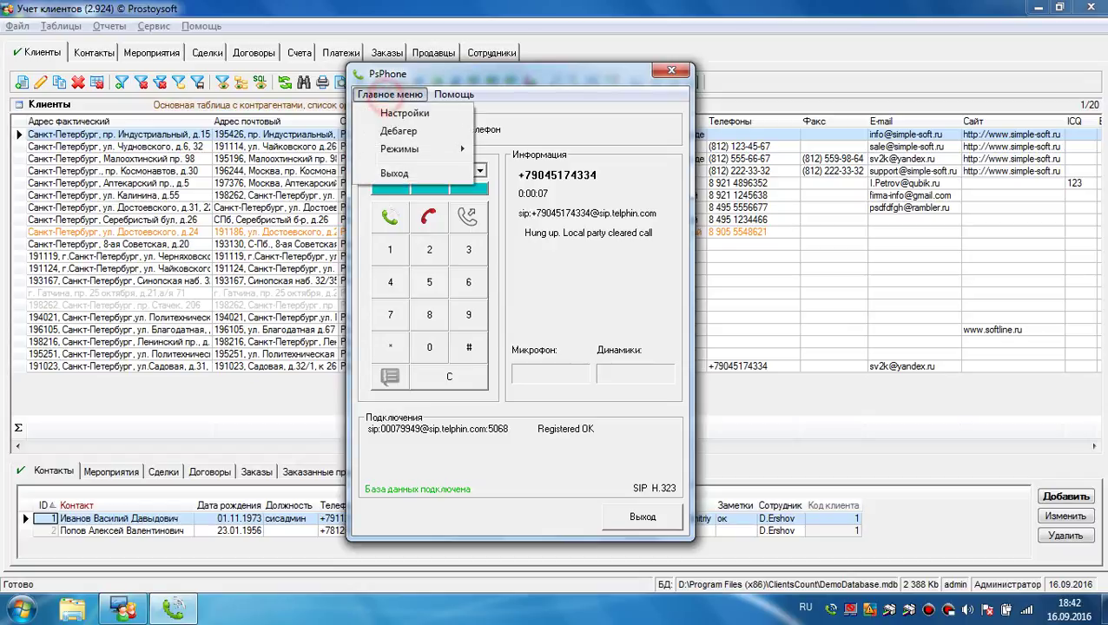
key(Return)
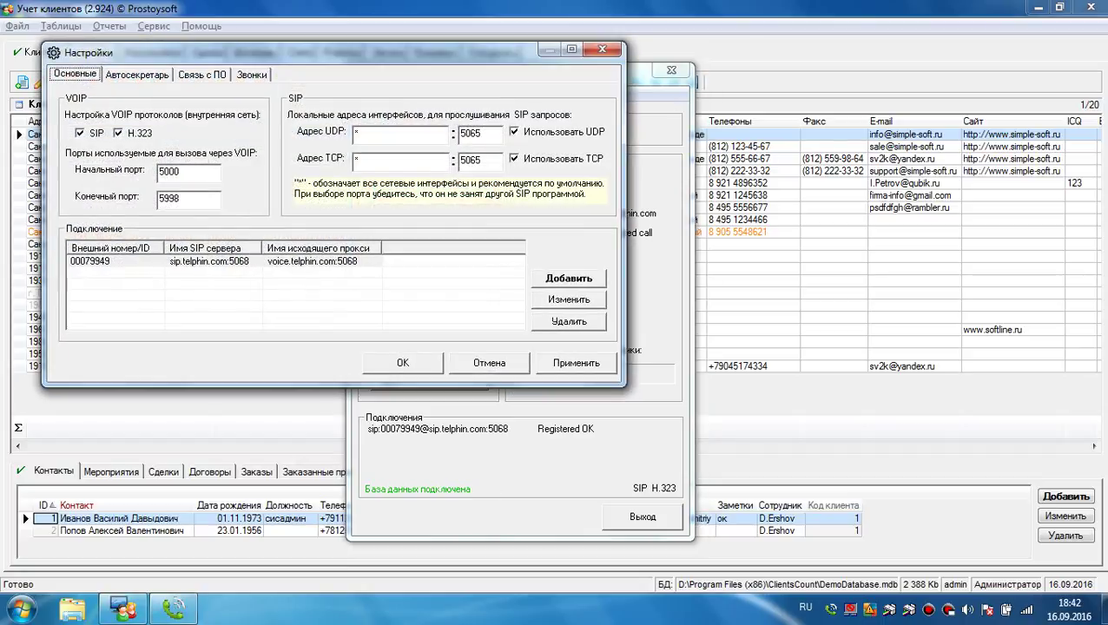
Step: Show the Автосекретарь page and check the greeting file 3 (online-audio-converter.com).wav
click(135, 74)
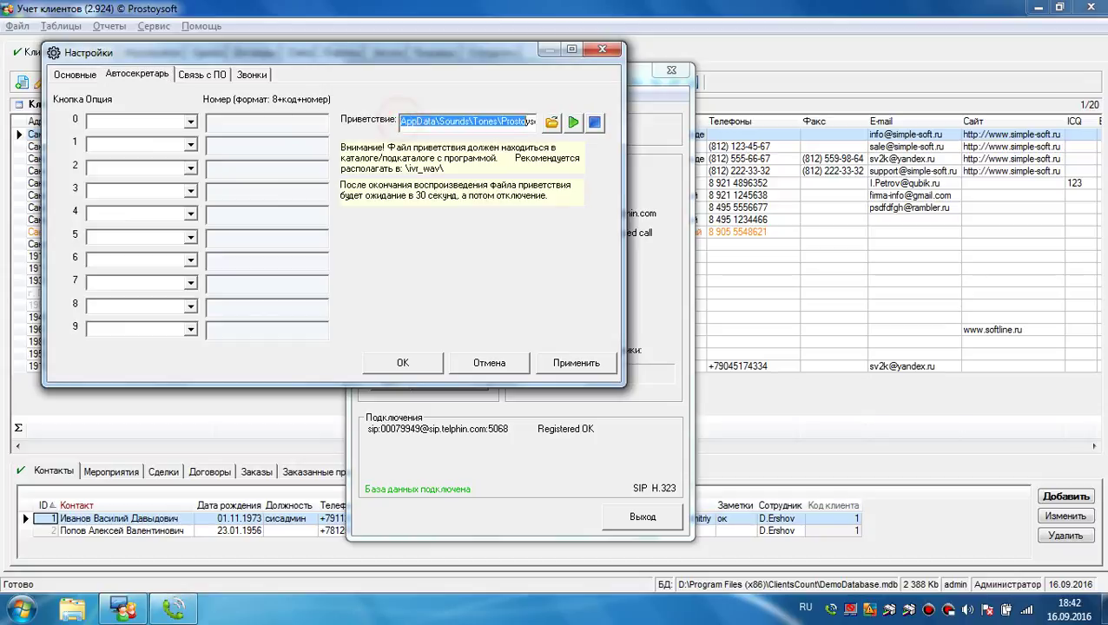
drag(473, 122, 413, 122)
click(504, 121)
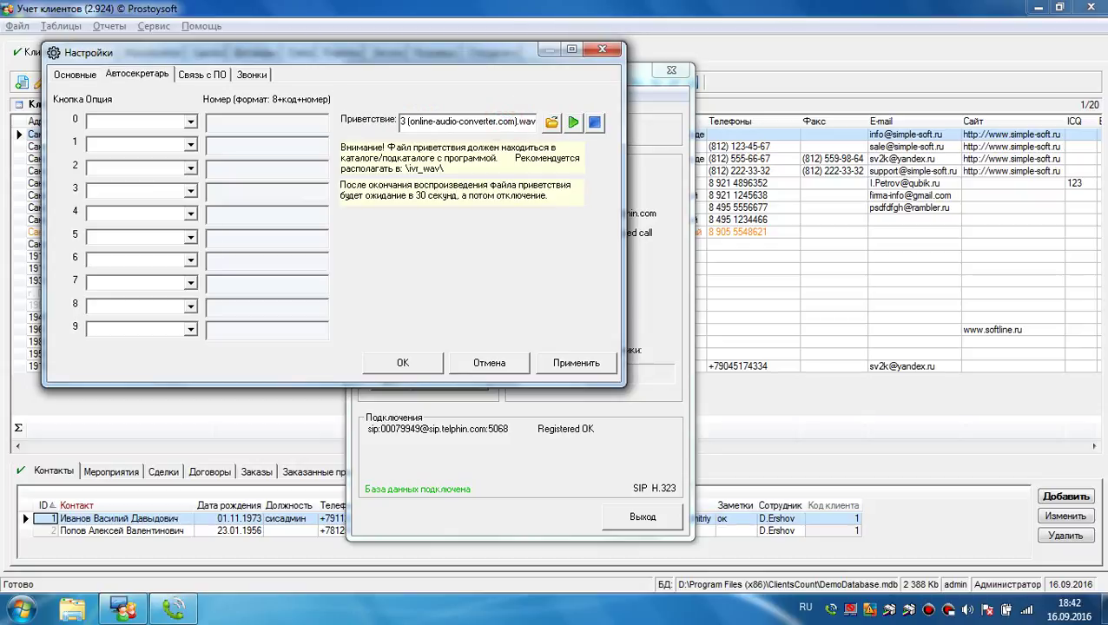
click(513, 122)
click(448, 122)
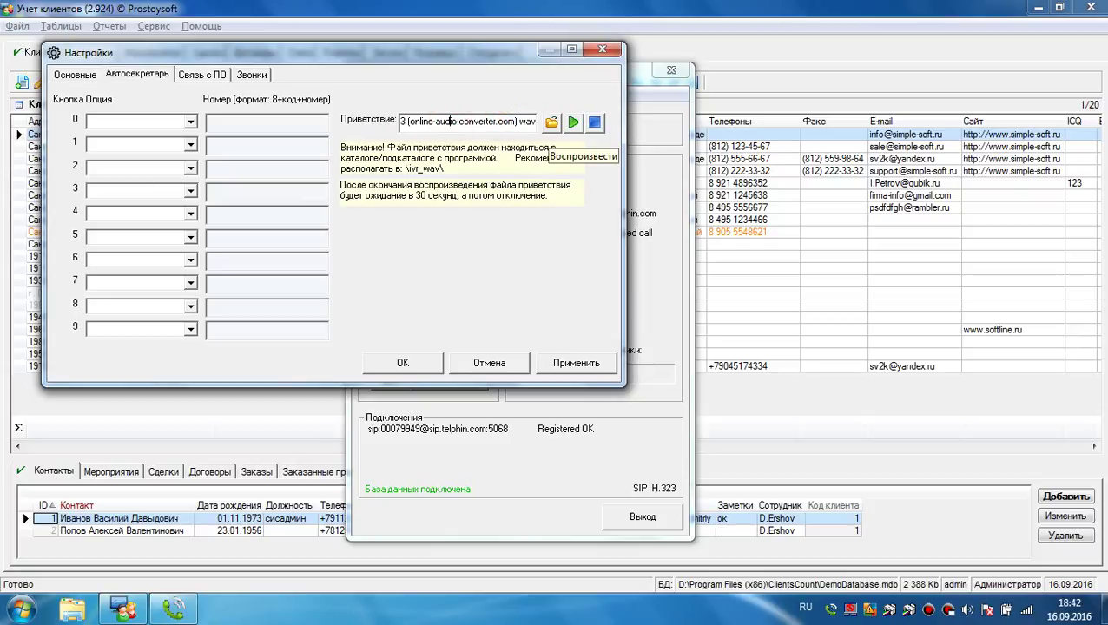
Step: Play and stop the greeting to check it, then move the Настройки window lower right
click(573, 123)
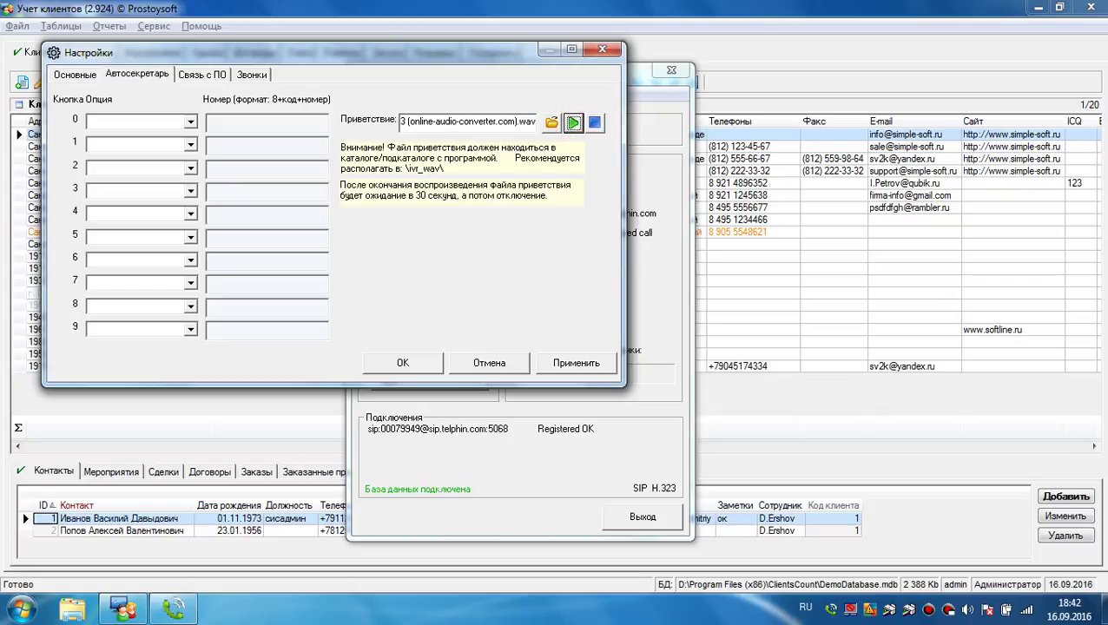
click(594, 122)
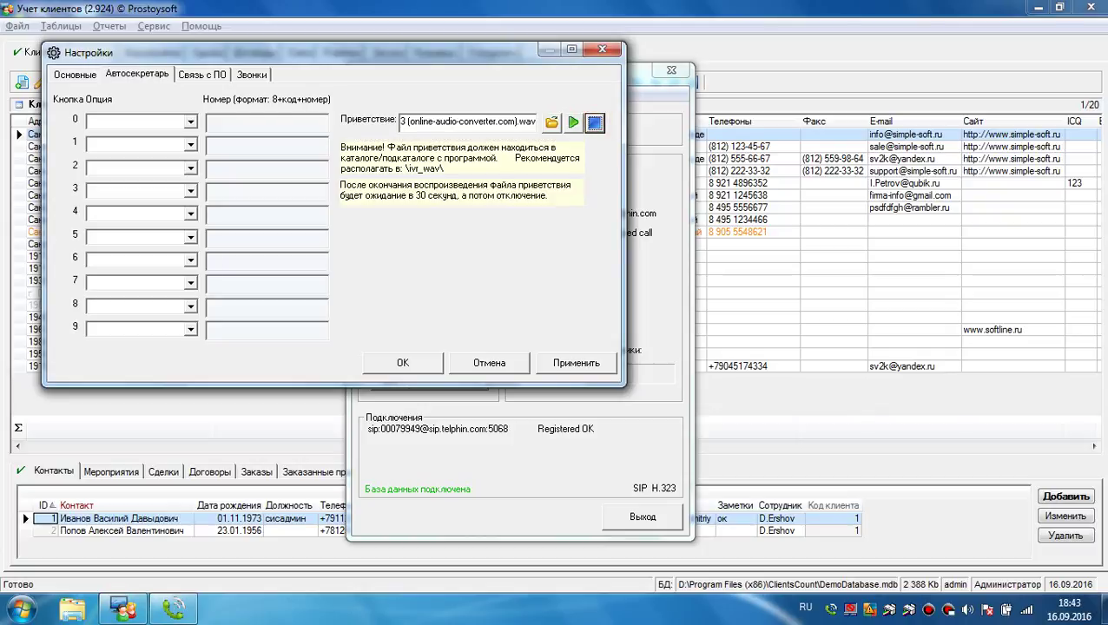
drag(254, 50, 471, 160)
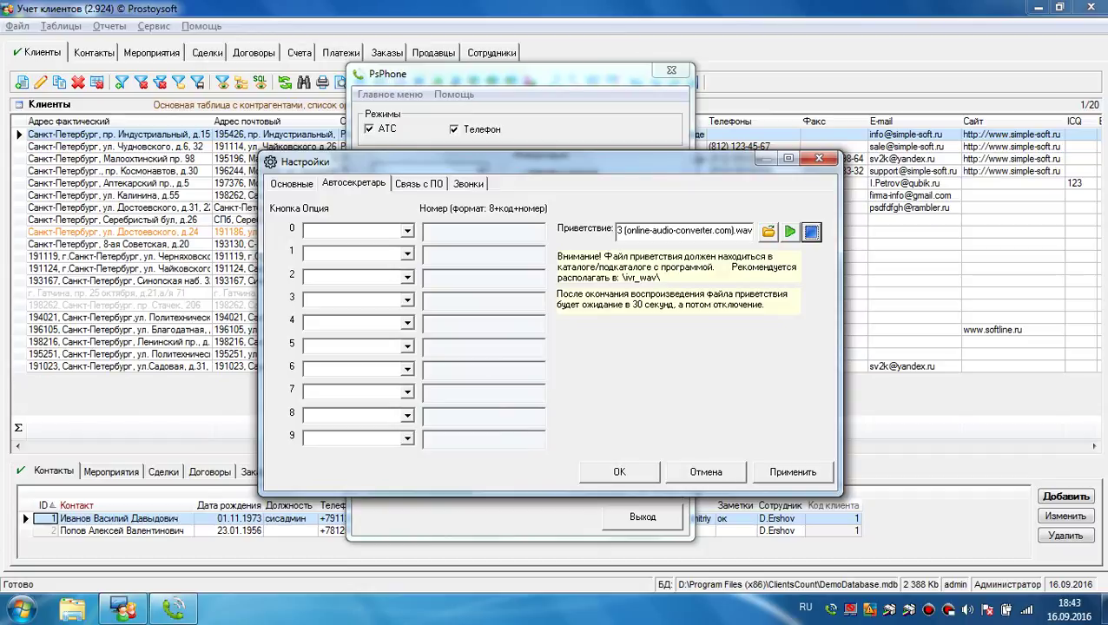
Step: Show the list of actions available for keypad key 1 under Кнопка Опция
click(401, 131)
click(341, 252)
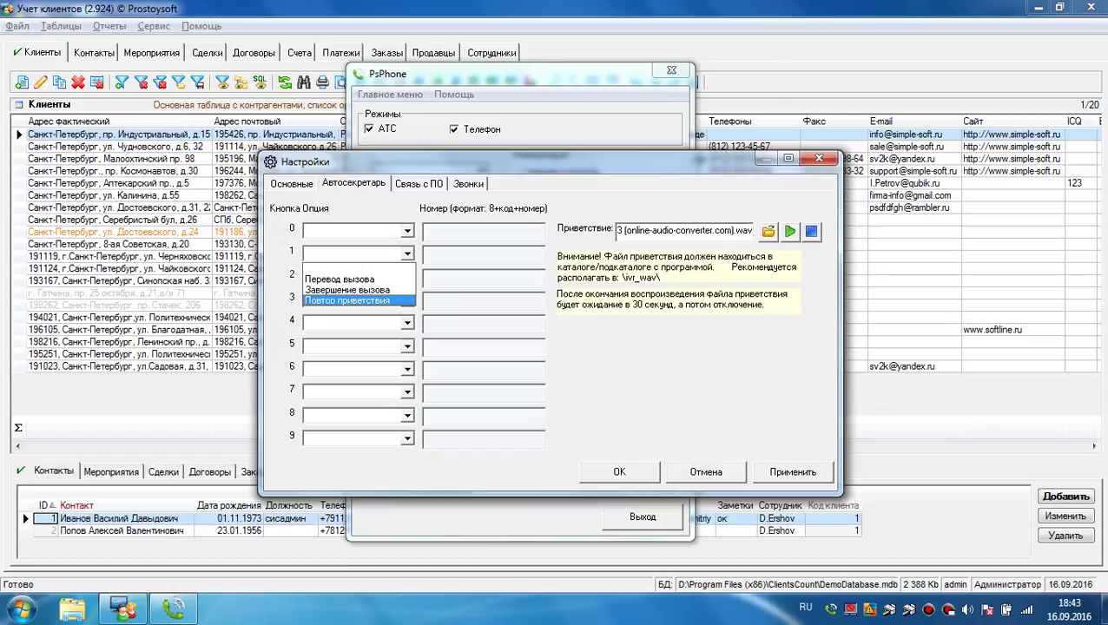
Step: Set key 0 to repeat the greeting and key 1 to transfer calls to extension 600
click(347, 300)
click(406, 230)
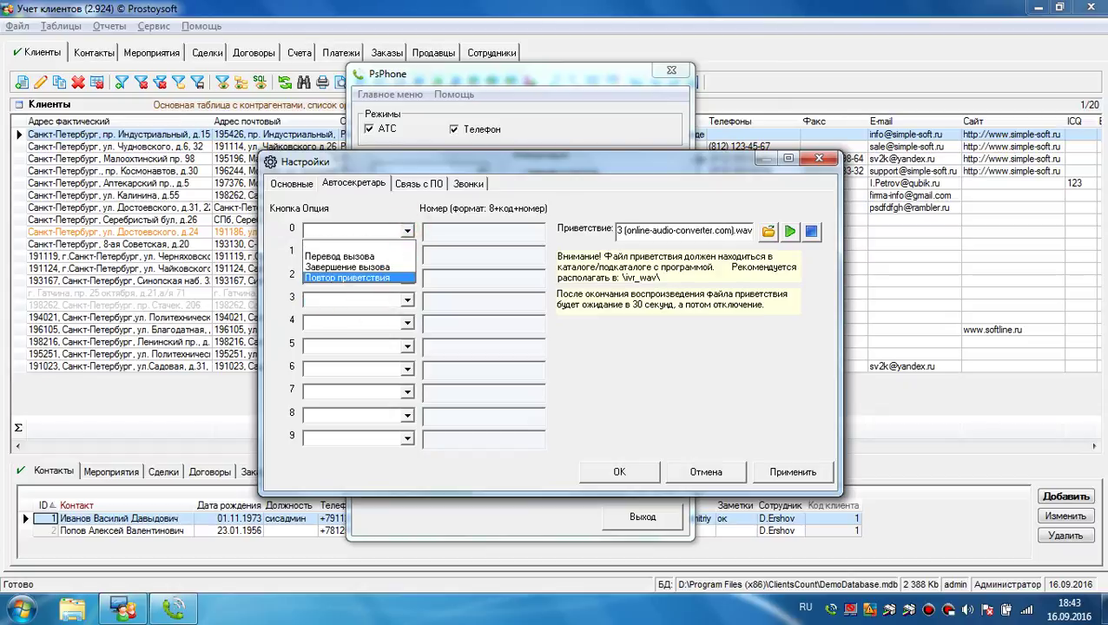
click(338, 277)
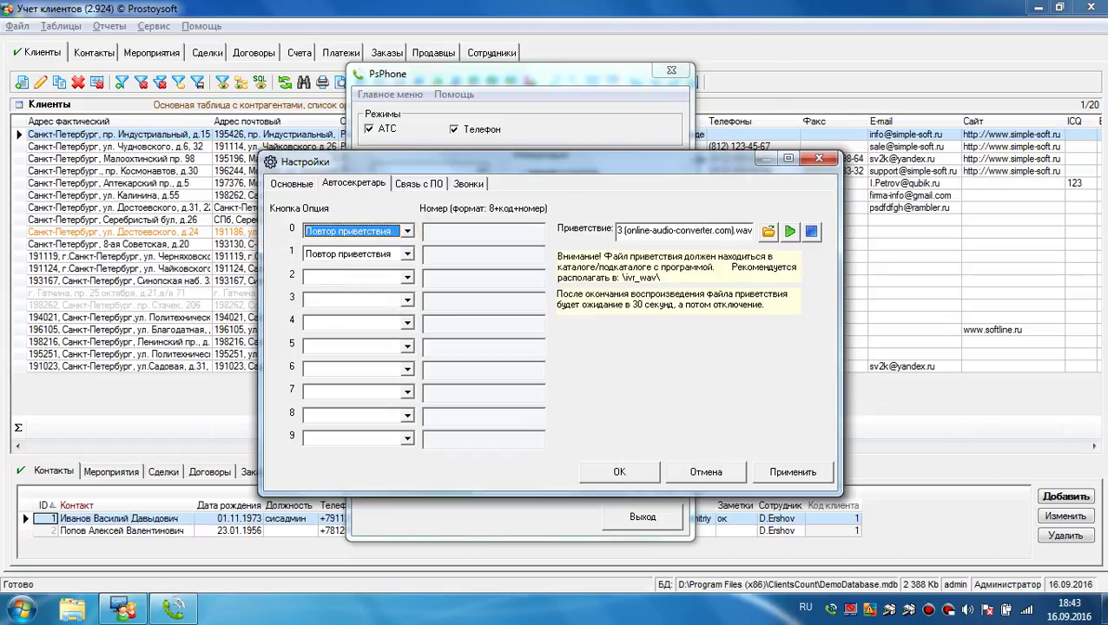
click(406, 254)
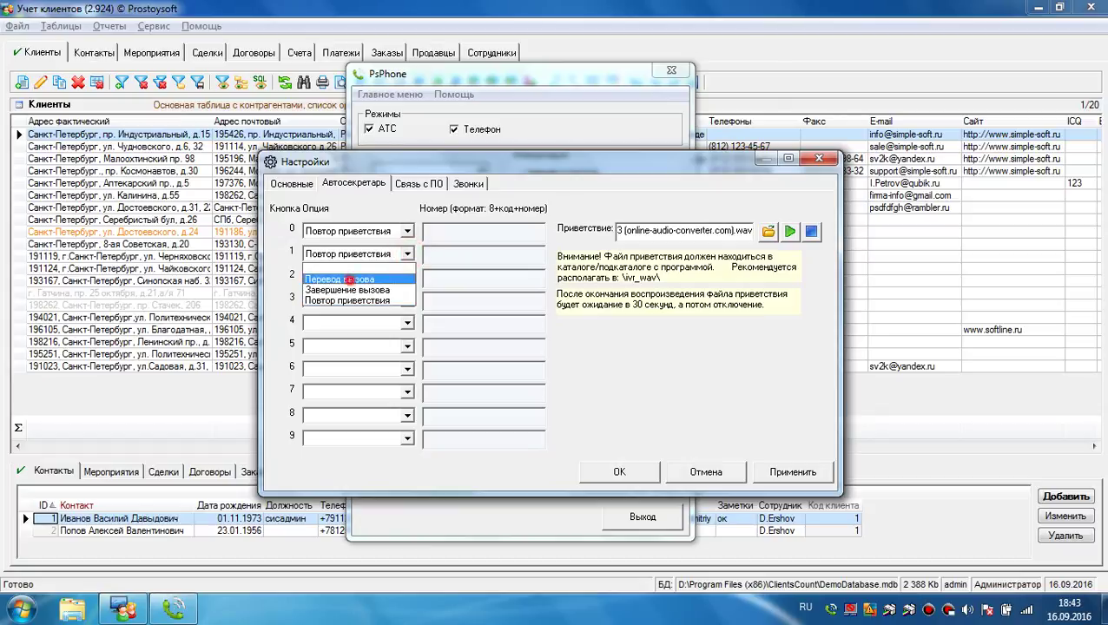
click(348, 277)
click(466, 253)
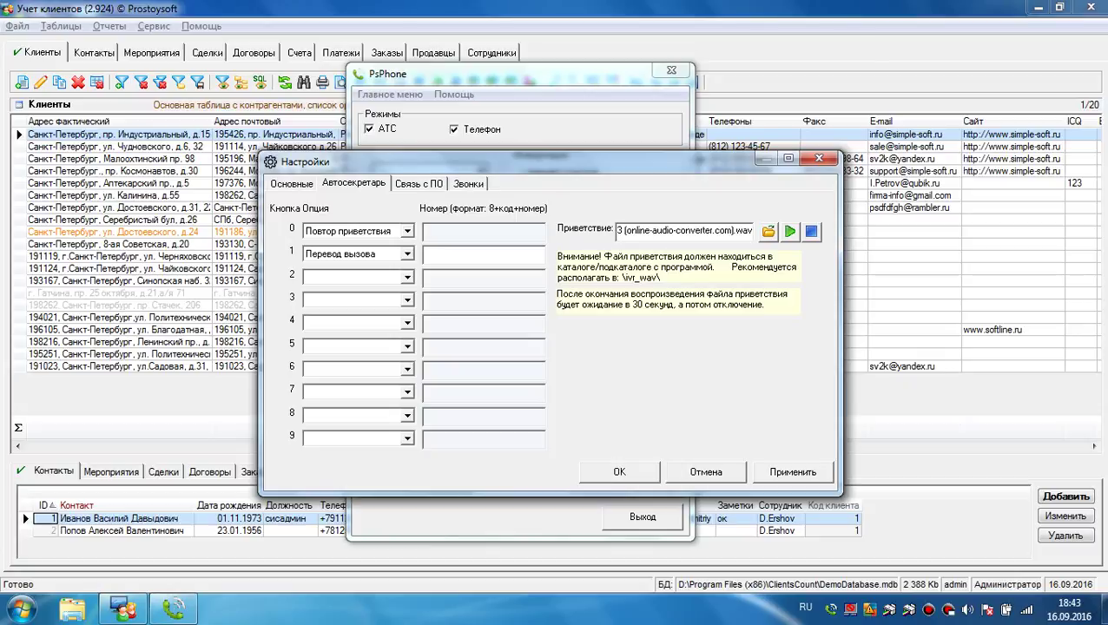
text(600)
Step: Set key 2 to transfer calls to a mobile number, then apply and save the settings
click(407, 276)
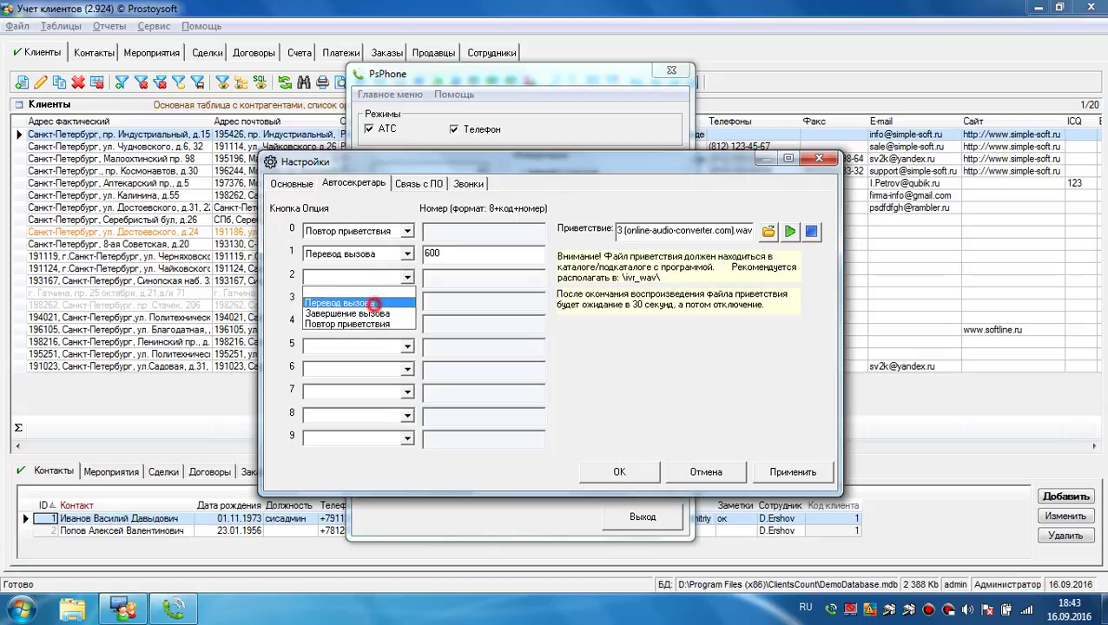
click(369, 295)
click(445, 277)
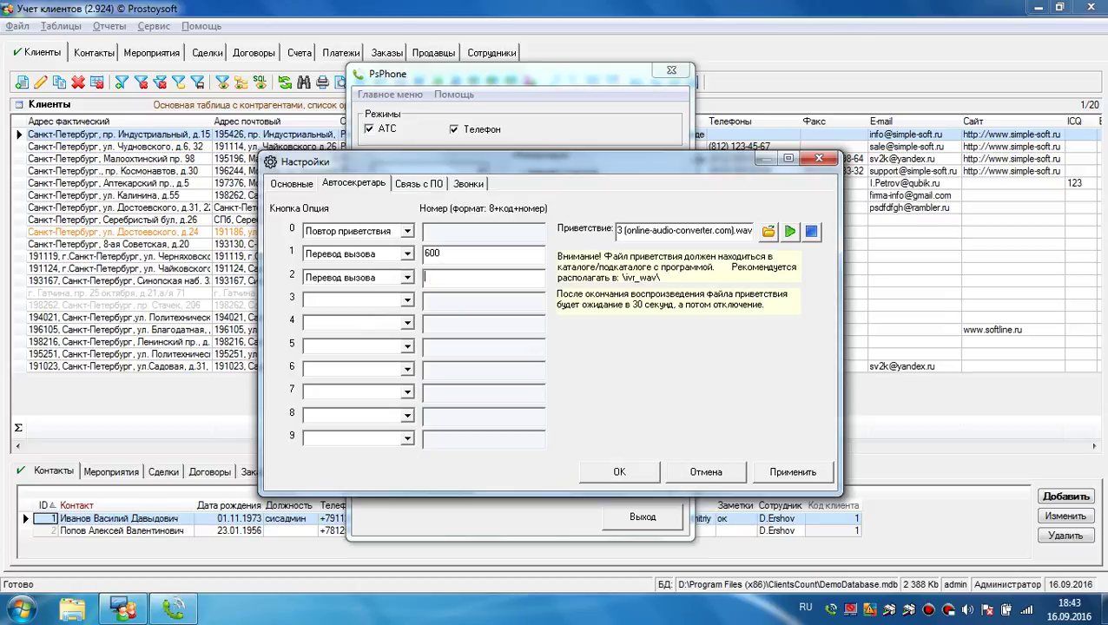
double_click(498, 275)
click(793, 472)
click(619, 472)
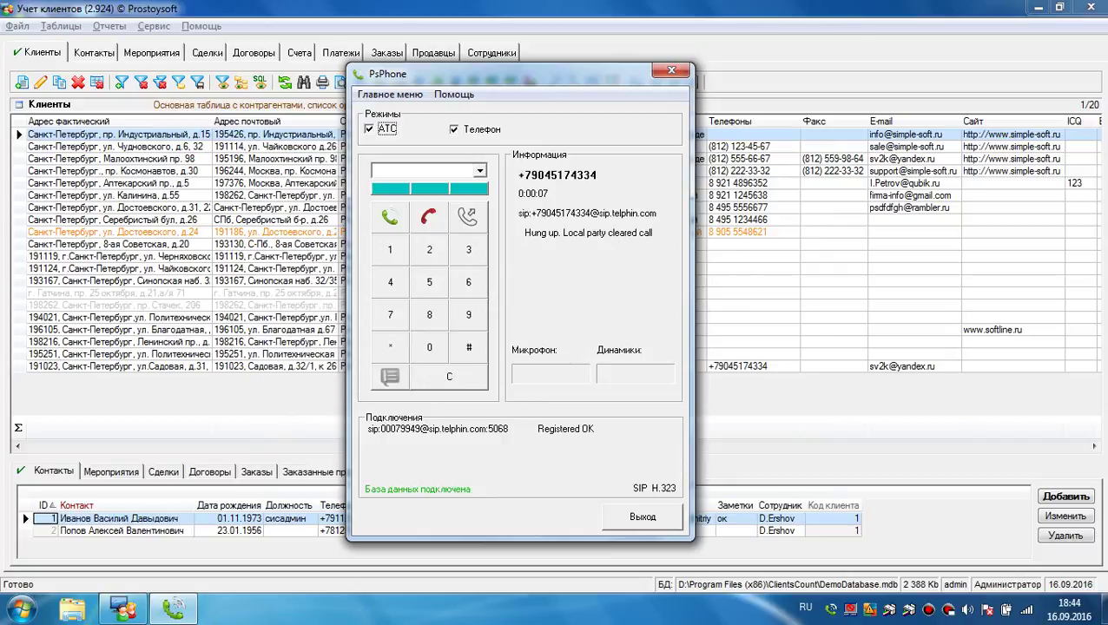
click(390, 94)
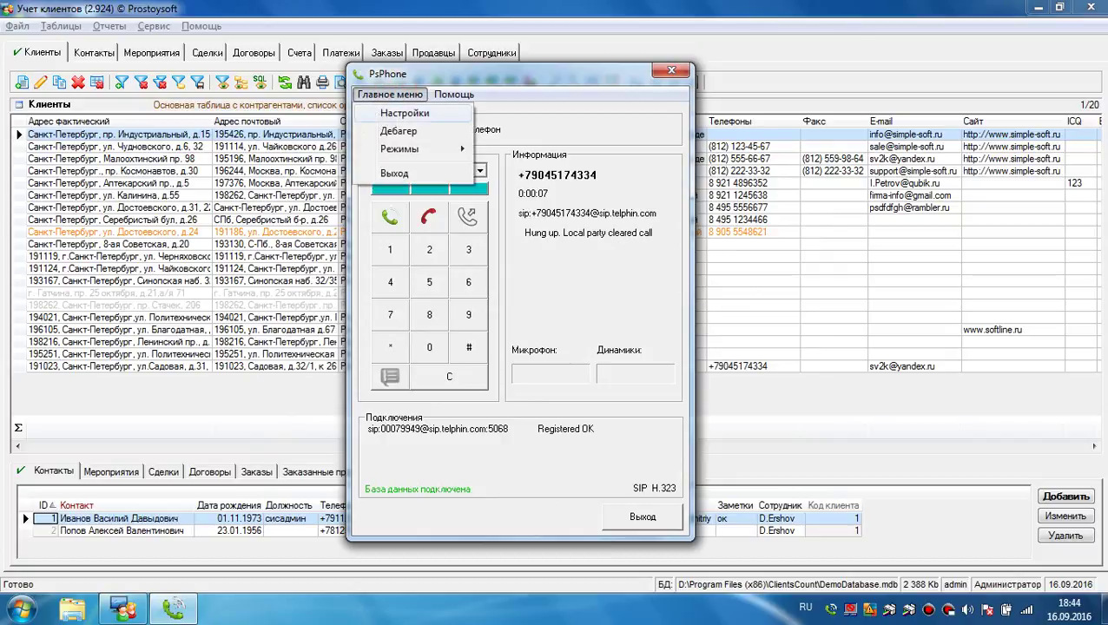
click(401, 112)
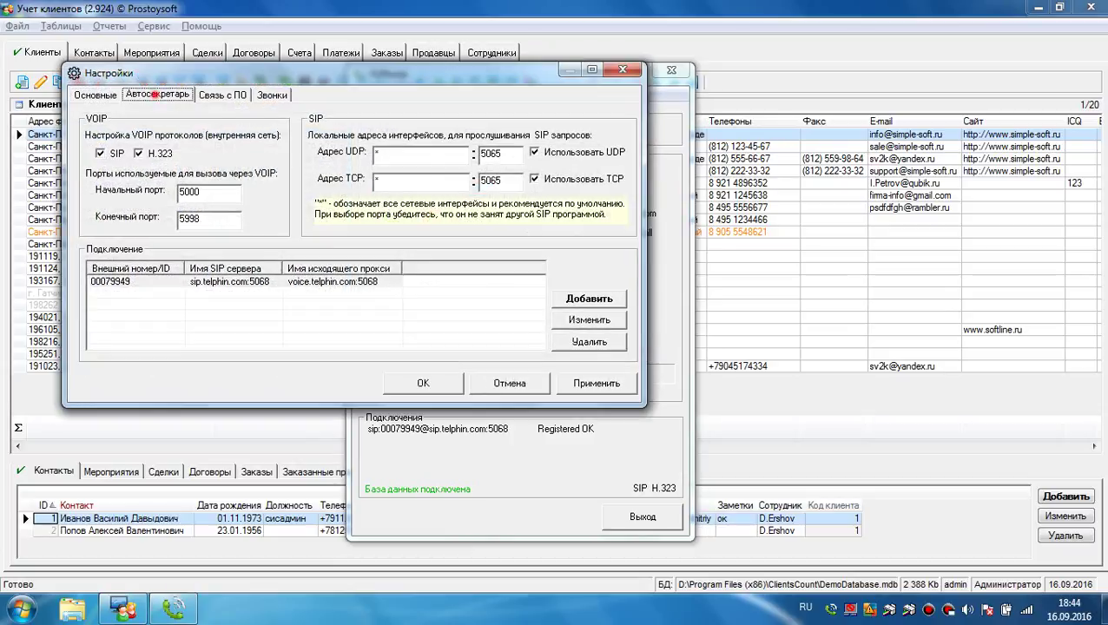
click(157, 94)
double_click(265, 163)
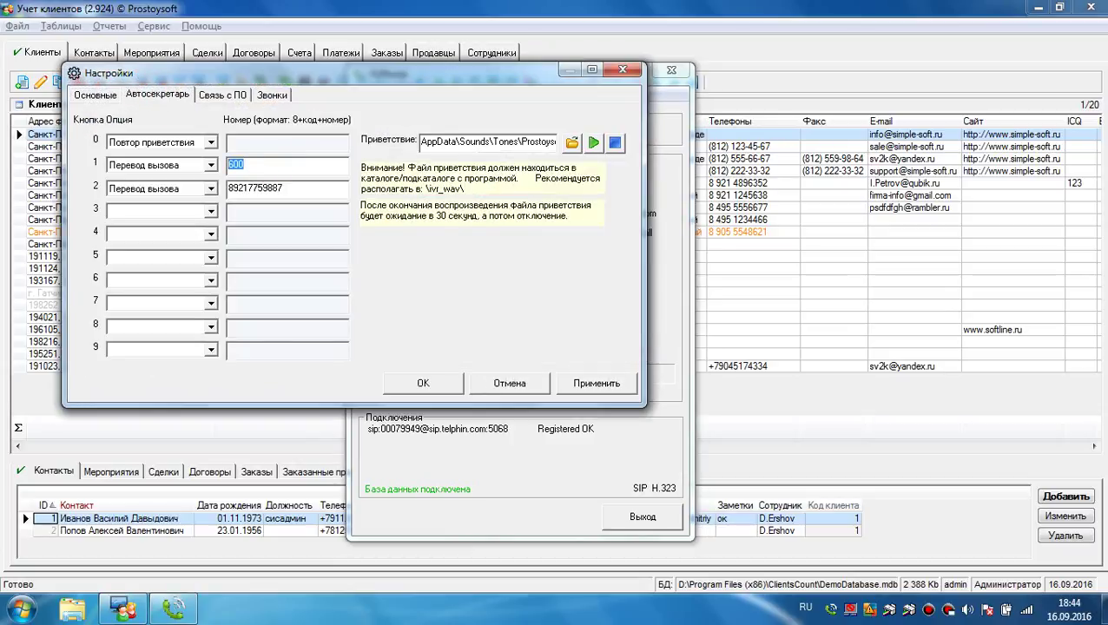
drag(261, 73, 450, 107)
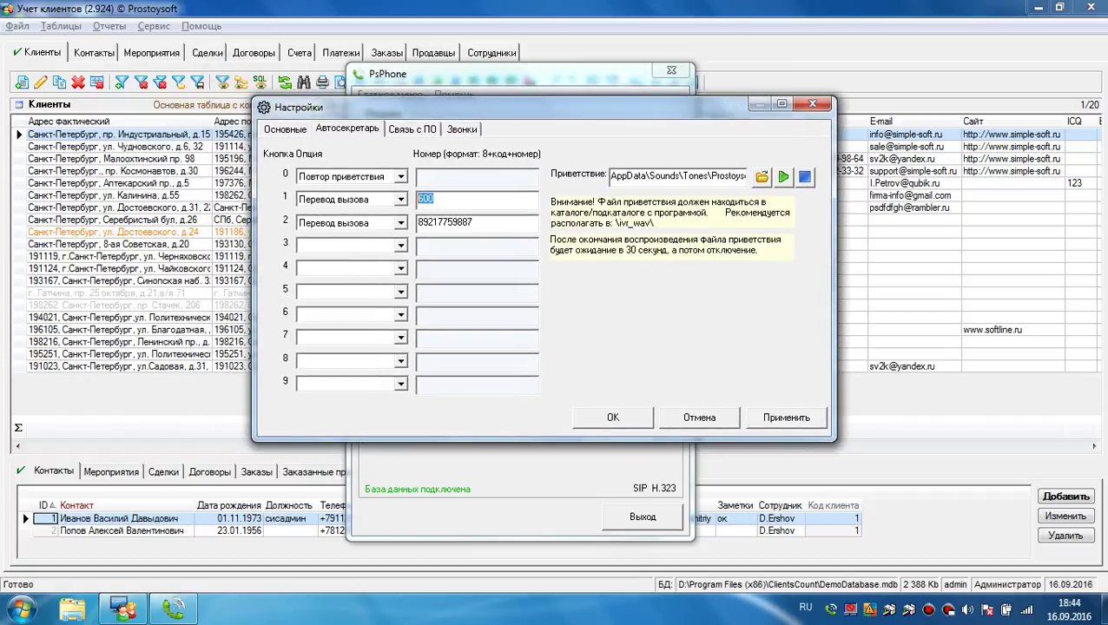
double_click(491, 223)
click(700, 418)
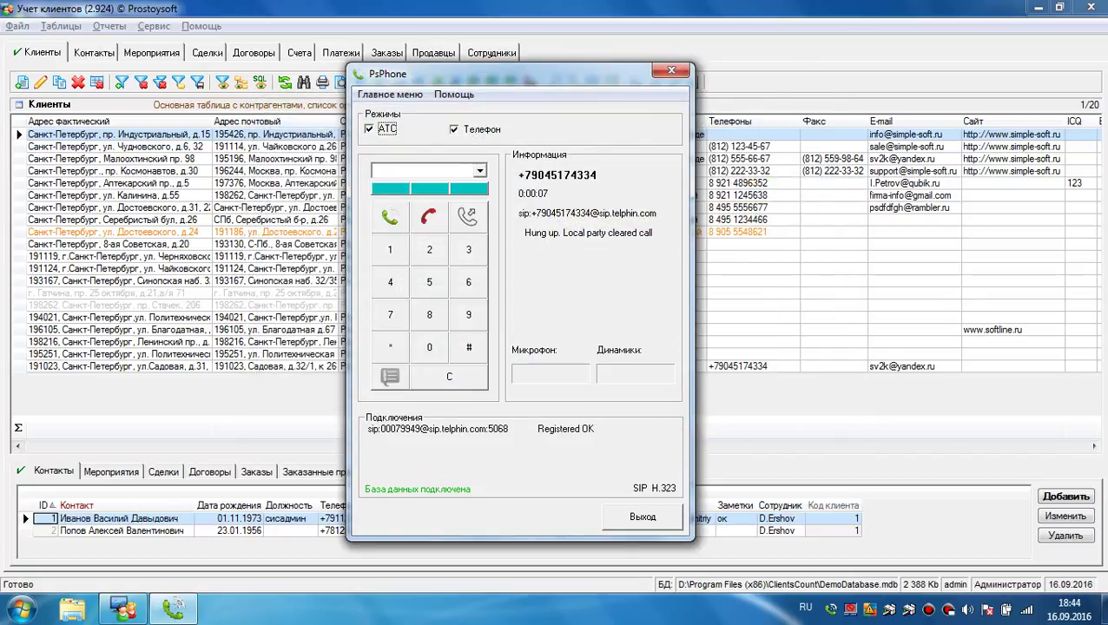
Step: Untick АТС to leave only Телефон mode, and take the incoming call from the Тест client
click(370, 129)
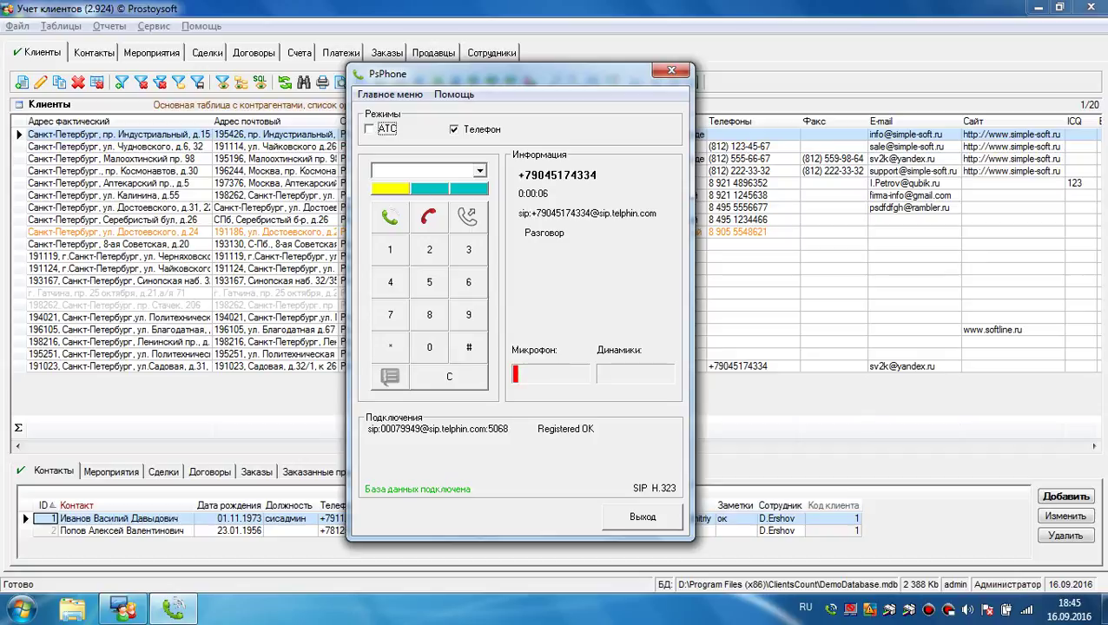
click(390, 376)
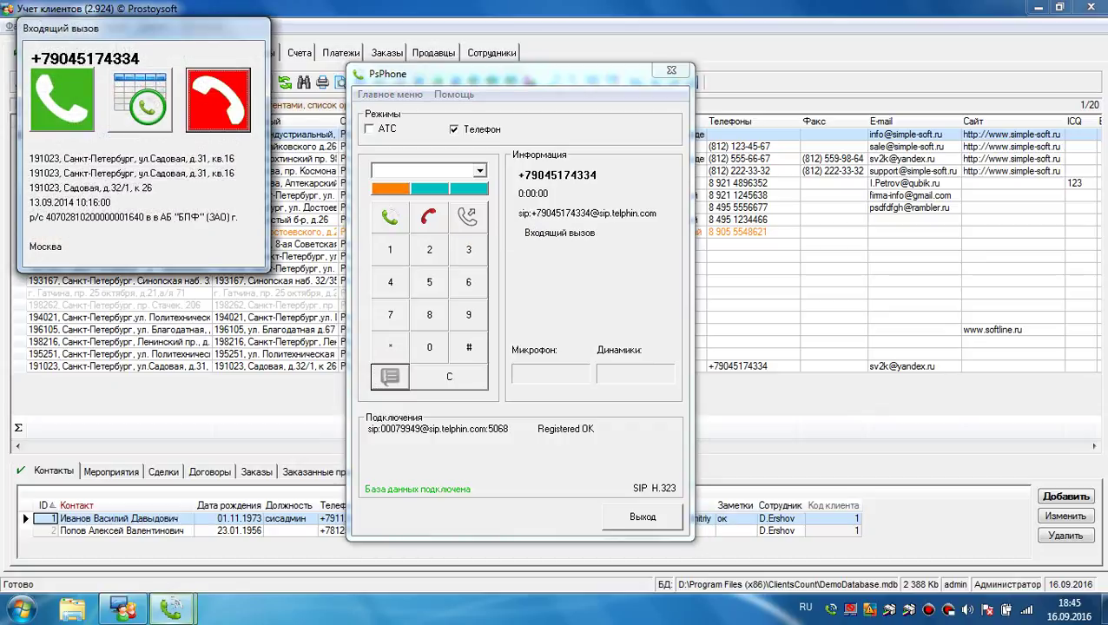
Step: Answer the incoming call, enter 600 as the transfer number, then put the caller on hold
click(61, 99)
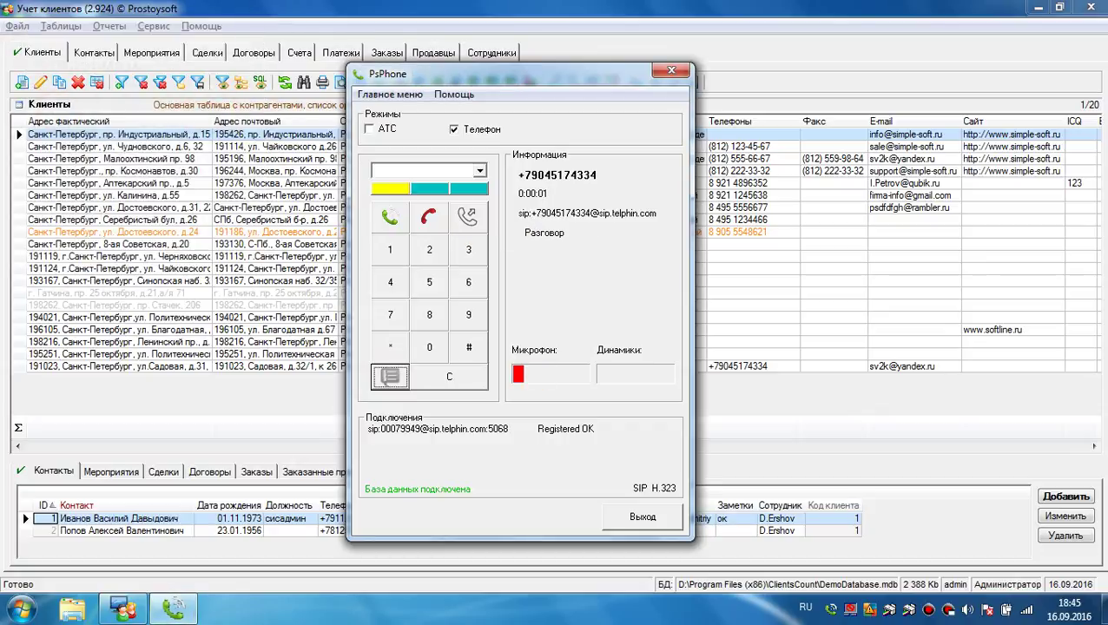
click(434, 171)
text(600)
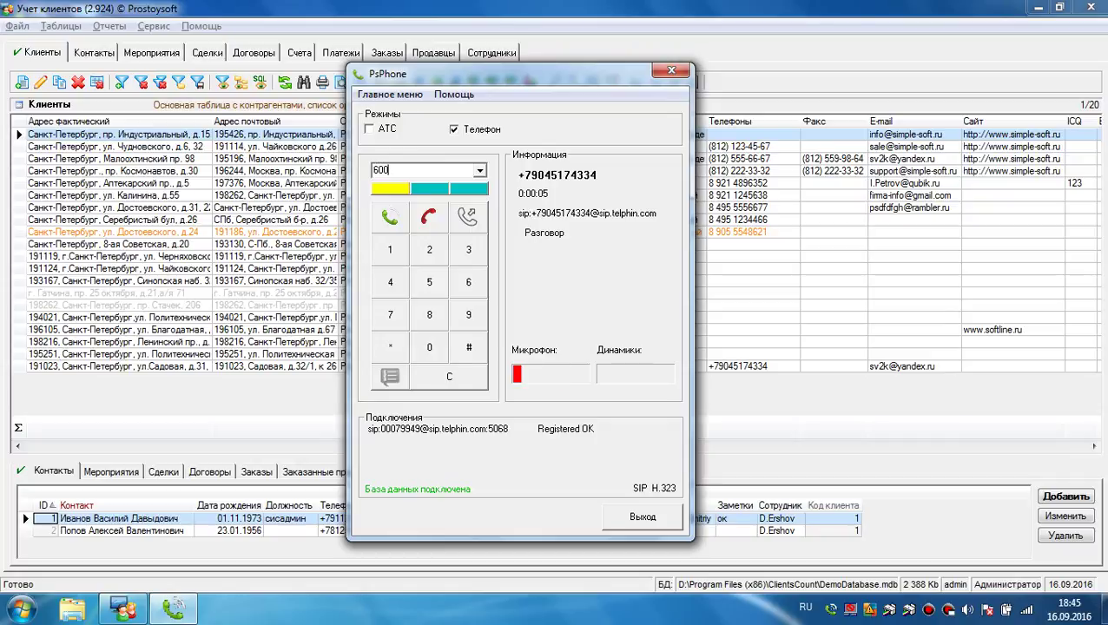
click(467, 216)
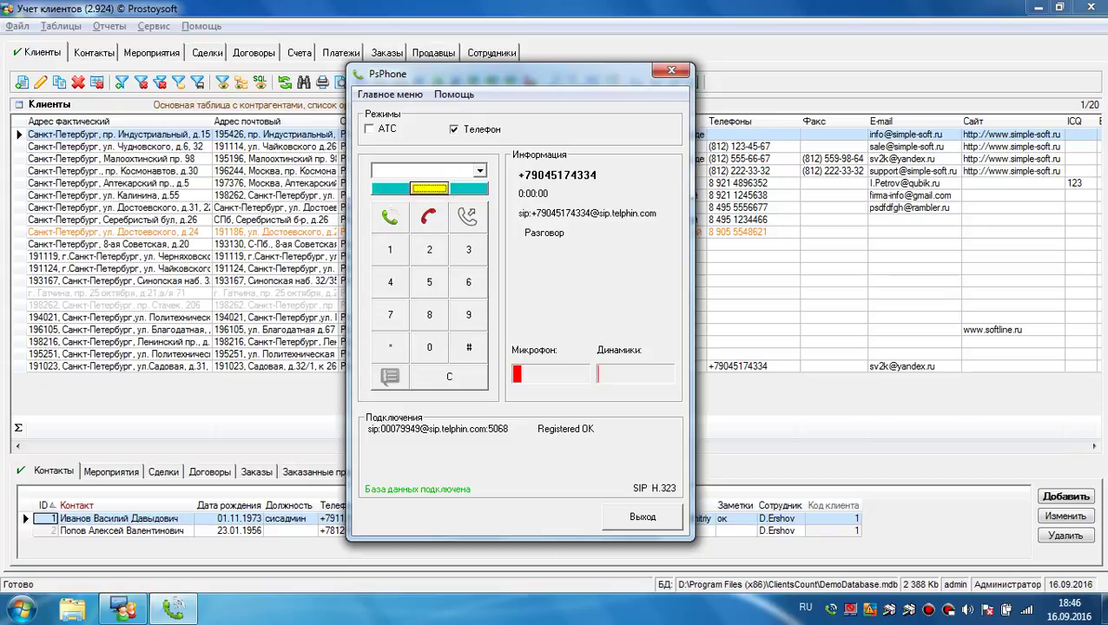
click(429, 189)
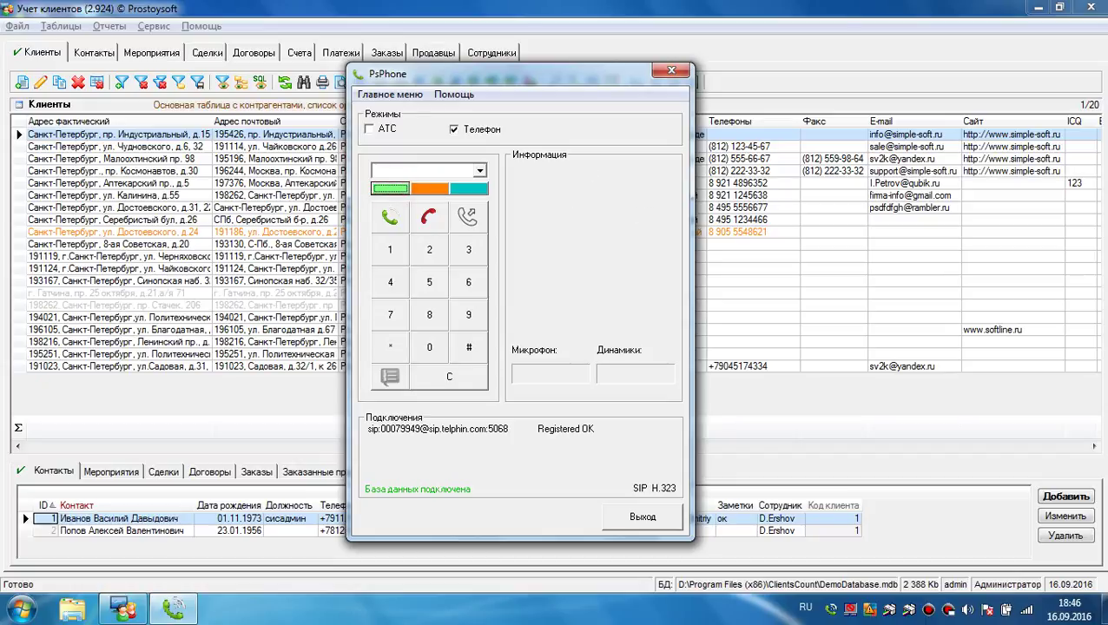
Step: Dial extension 600 on the keypad, then hang up that call
click(468, 282)
click(429, 347)
click(429, 347)
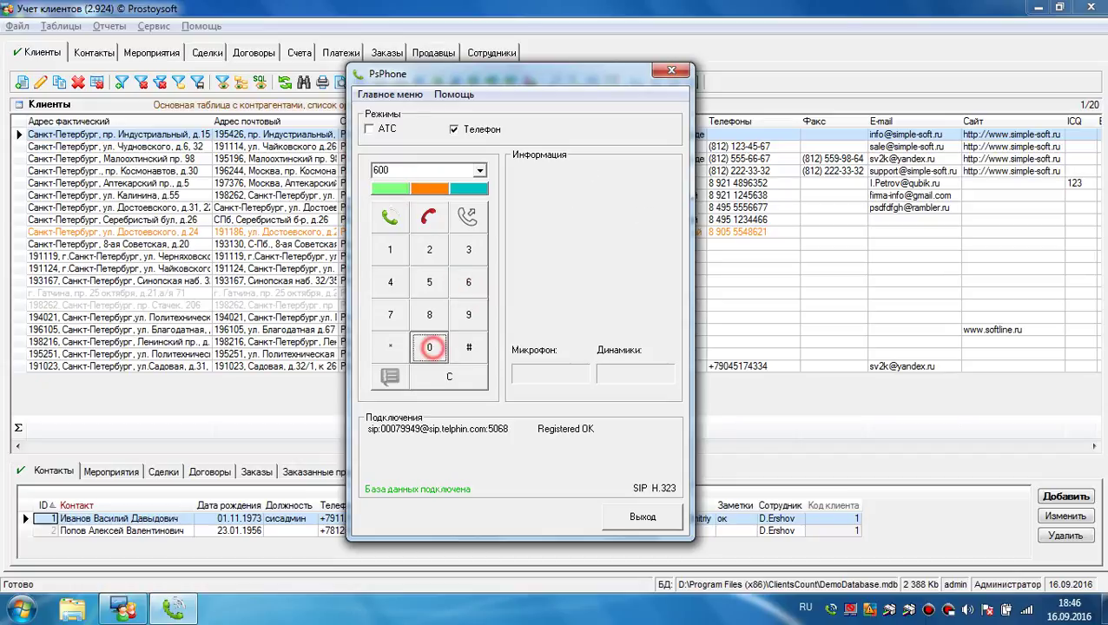
click(390, 217)
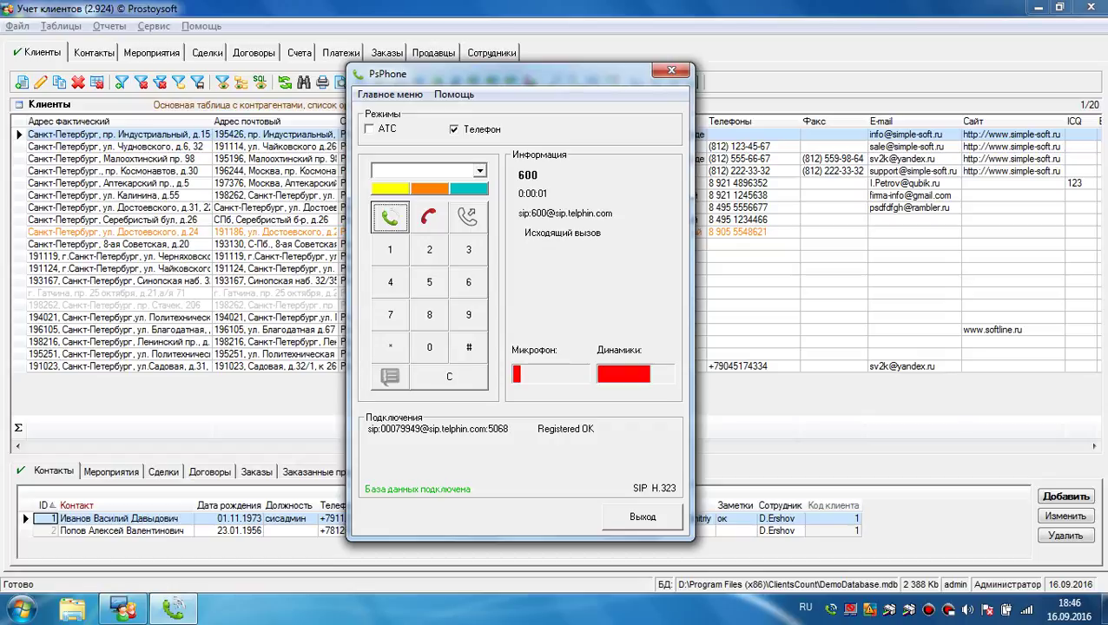
click(429, 217)
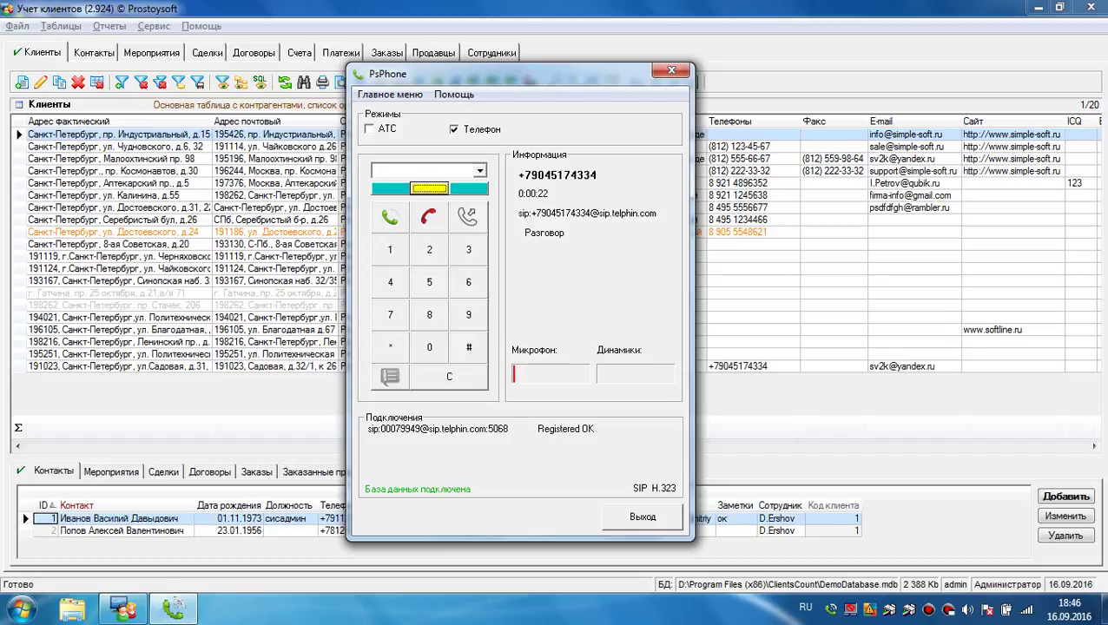
Step: Transfer the held caller to extension 600
click(449, 166)
text(600)
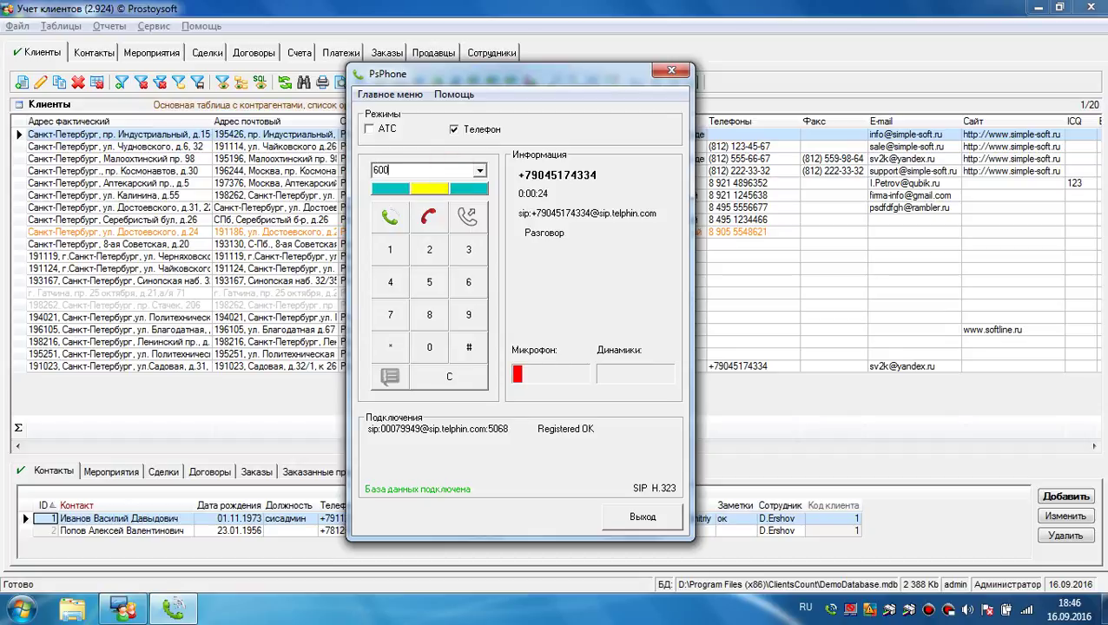
click(467, 216)
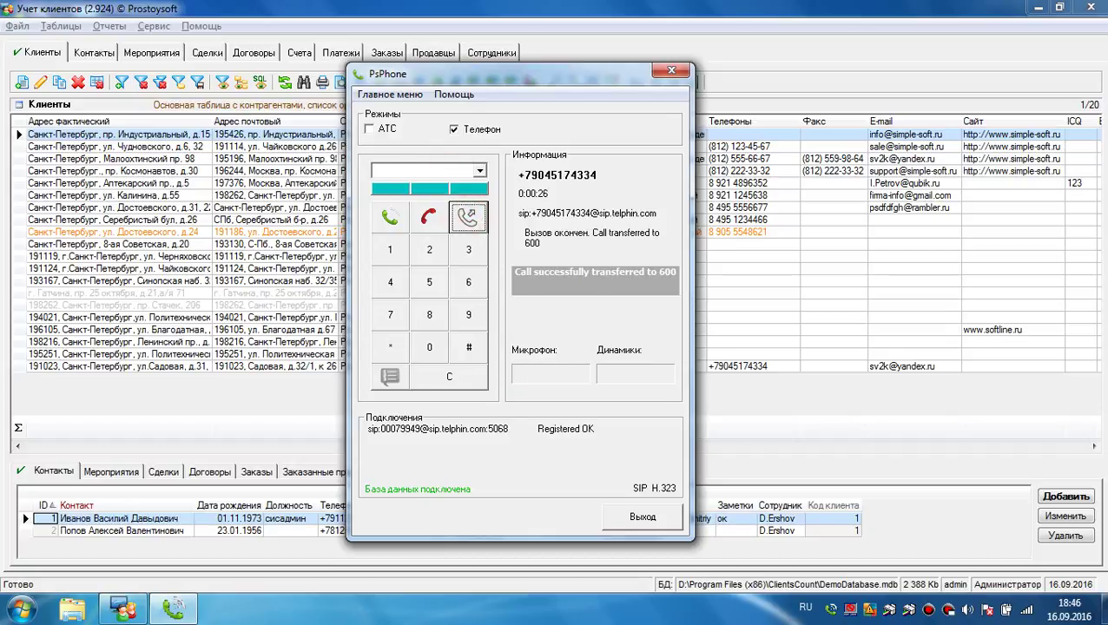